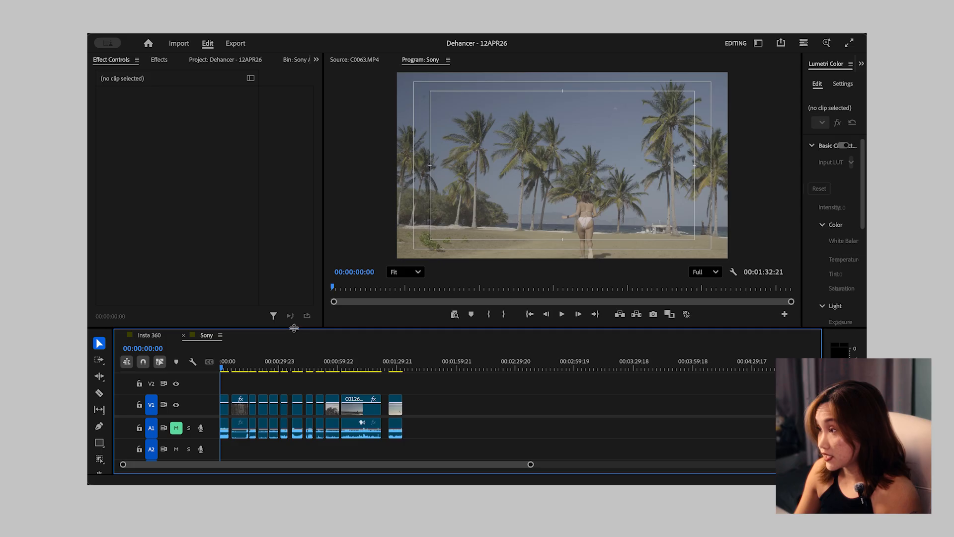
# - Apply the From_SLog2SGumut_To_LC-709_ creative look to the V2 adjustment layer in the Sony - OLD sequence
pyautogui.moveTo(294, 328); pyautogui.dragTo(295, 285)
pyautogui.press('=')
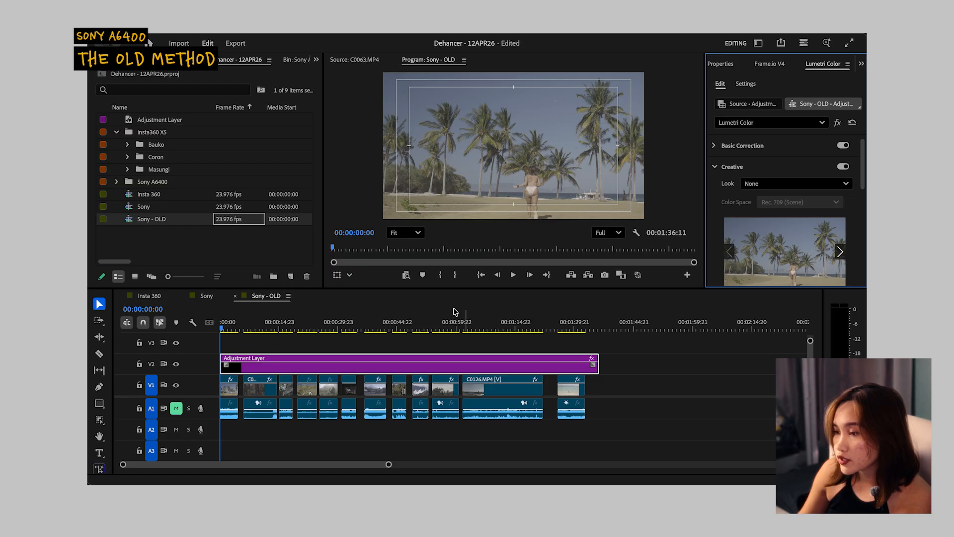
pyautogui.click(283, 345)
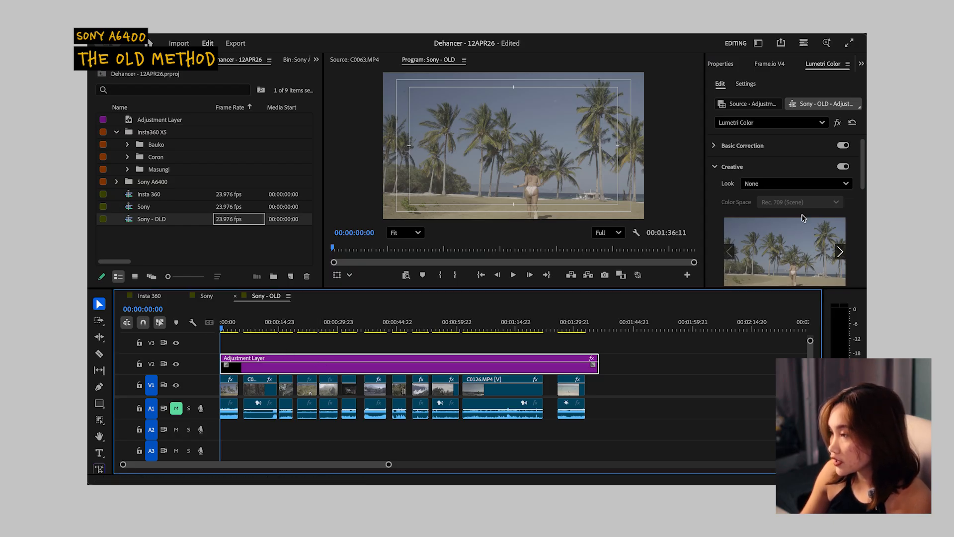
pyautogui.click(773, 188)
pyautogui.click(717, 223)
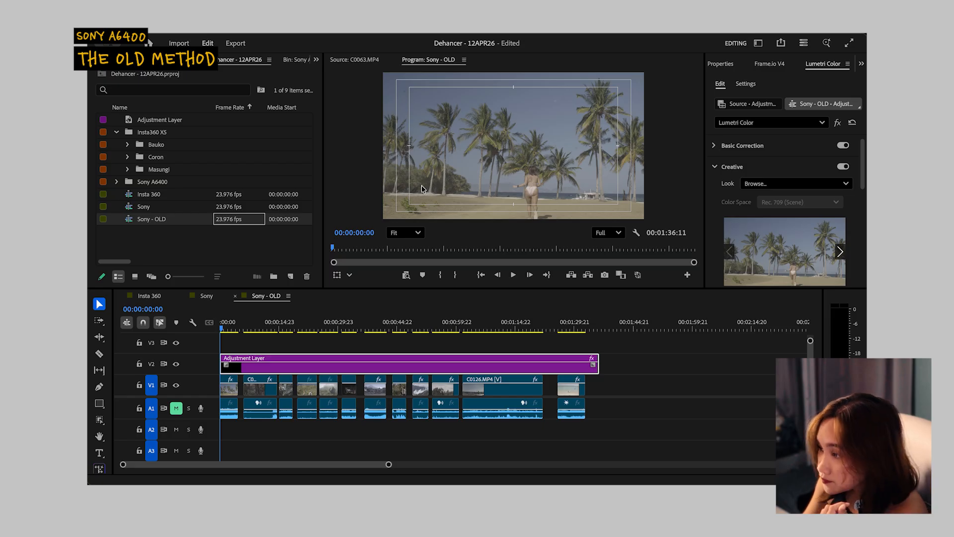
pyautogui.click(602, 207)
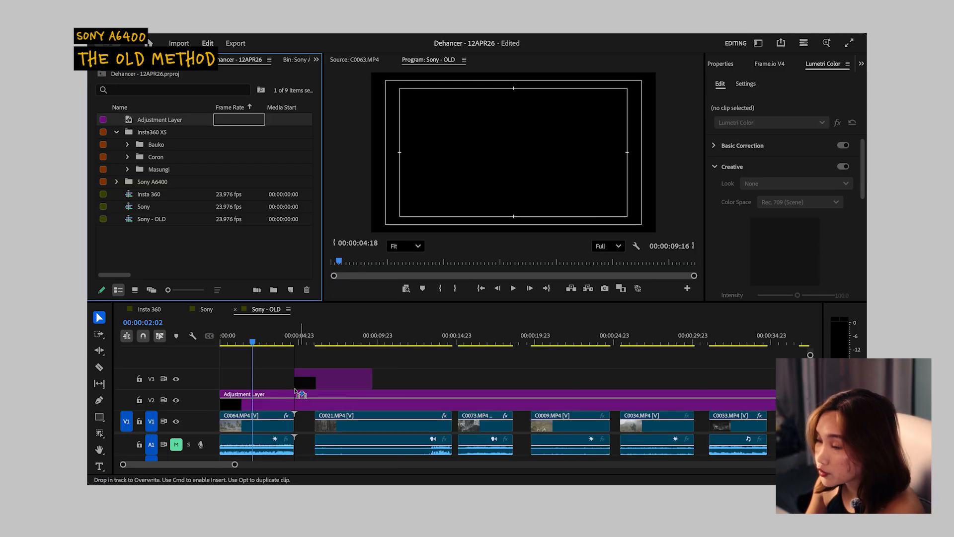
# - Add a second adjustment layer on V3 and set the V2 layer's contrast to 19.8, shadows to -8.9 and whites to -5.0
pyautogui.moveTo(328, 380); pyautogui.dragTo(418, 386)
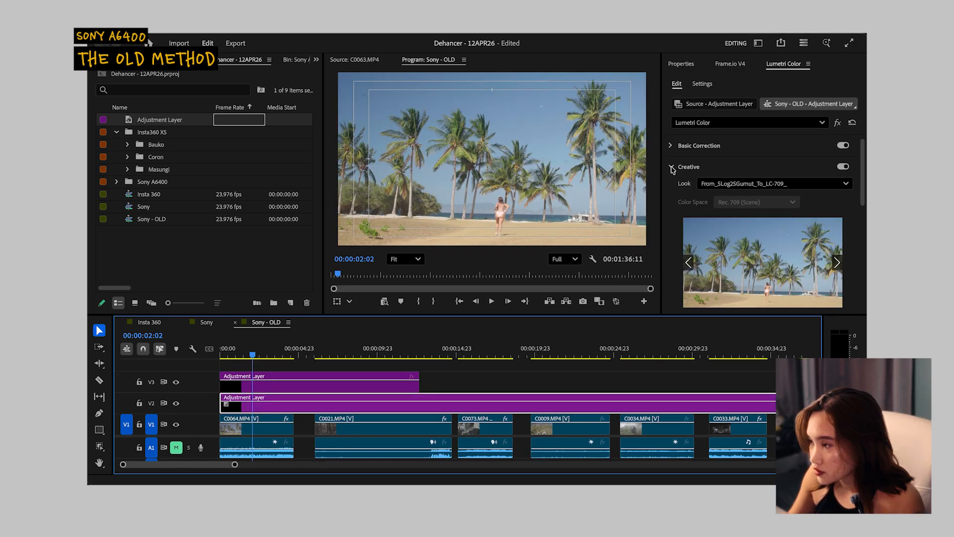
pyautogui.click(671, 167)
pyautogui.click(697, 211)
pyautogui.scroll(-4, 731, 248)
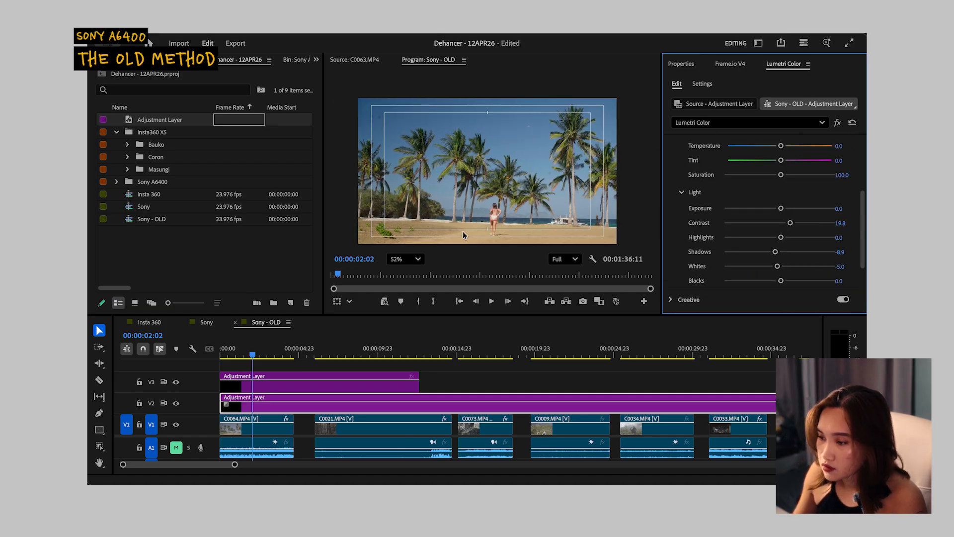
# - Load a creative look file onto the V3 adjustment layer and set its intensity to 50.0
pyautogui.click(318, 385)
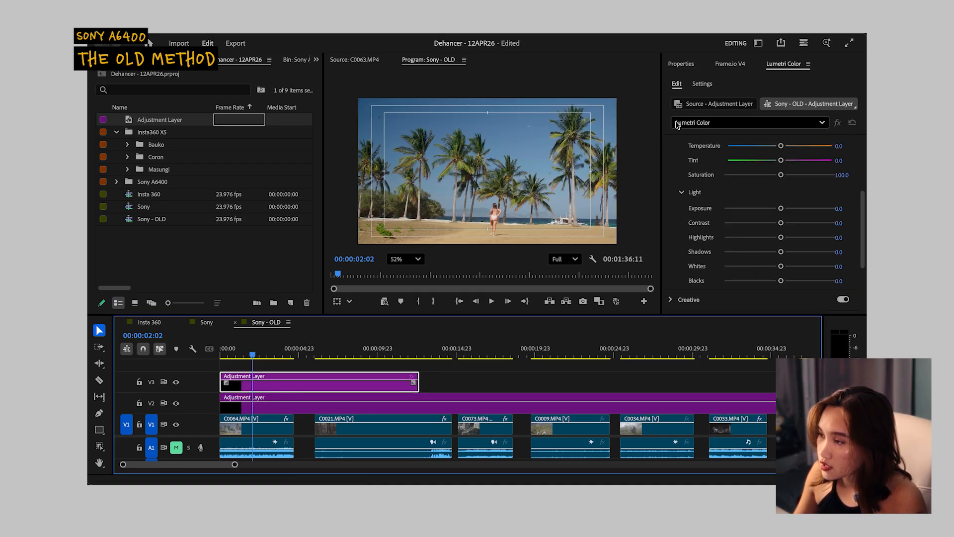
pyautogui.scroll(2, 678, 139)
pyautogui.click(671, 145)
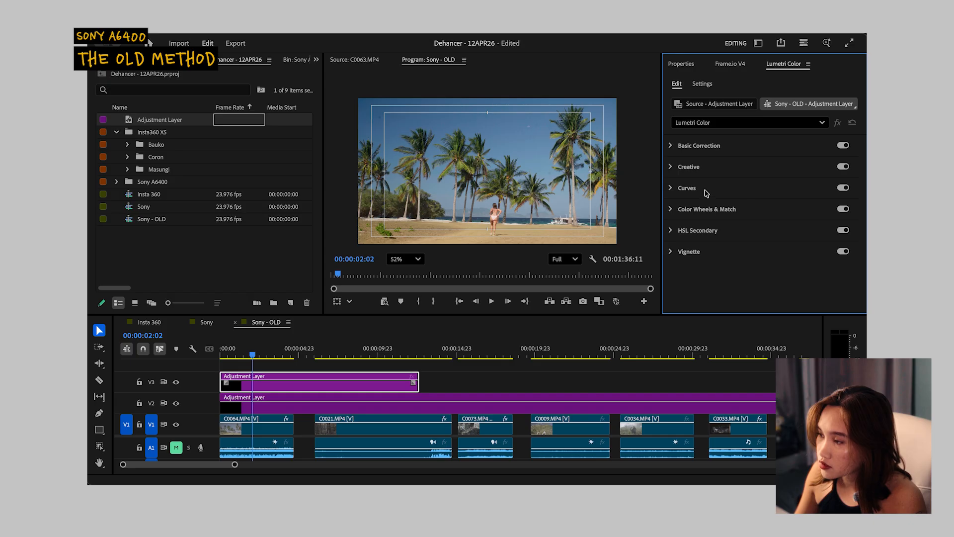
pyautogui.click(712, 208)
pyautogui.click(697, 187)
pyautogui.click(716, 169)
pyautogui.click(738, 185)
pyautogui.click(721, 222)
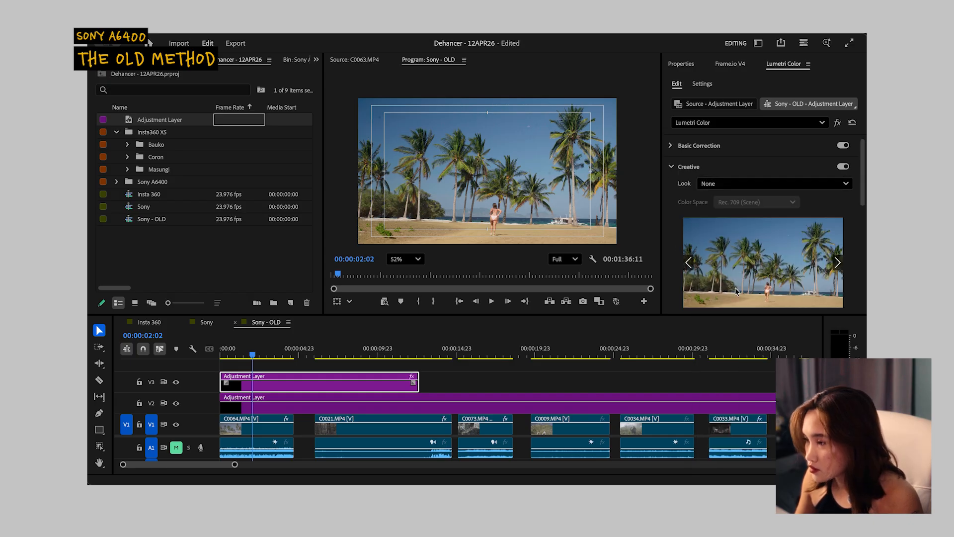
pyautogui.click(709, 300)
pyautogui.scroll(-2, 761, 248)
pyautogui.press('Return')
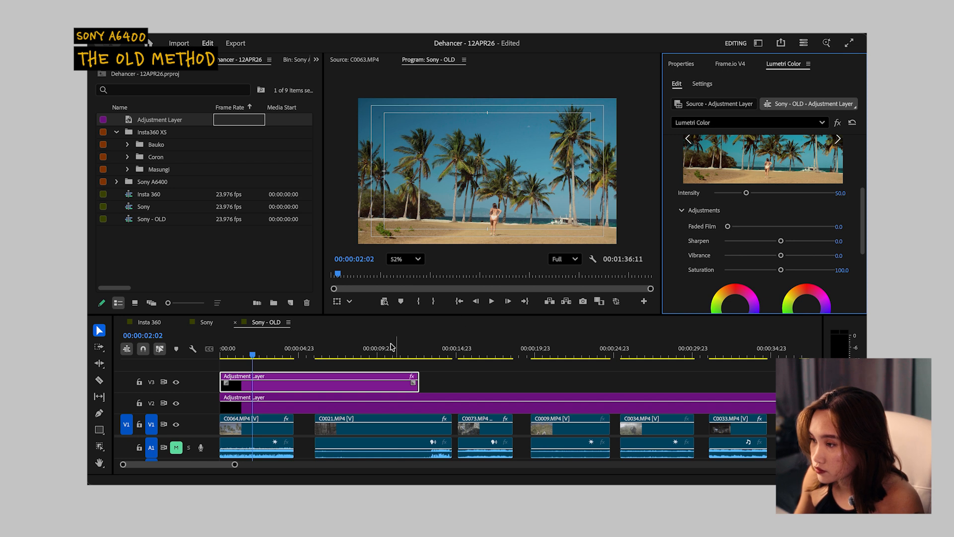
# - Set the V3 adjustment layer's look to filmlook_28.A049_12291751_S and scrub through the first clip to preview it
pyautogui.moveTo(245, 358); pyautogui.dragTo(227, 356)
pyautogui.scroll(3, 671, 218)
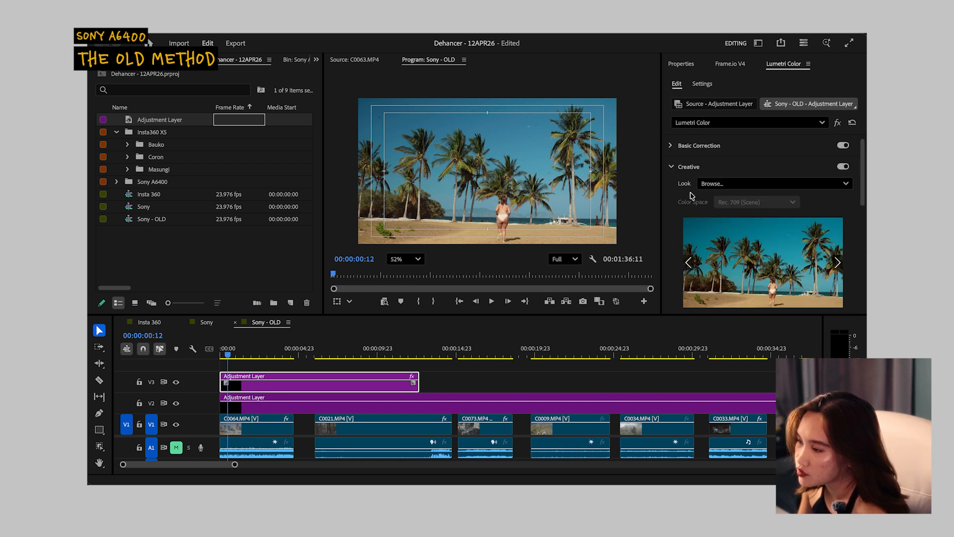
pyautogui.click(255, 354)
pyautogui.moveTo(255, 354); pyautogui.dragTo(227, 354)
# - Shift the V2 adjustment layer's midtones color wheel slightly toward yellow-orange and play the first clip
pyautogui.click(270, 409)
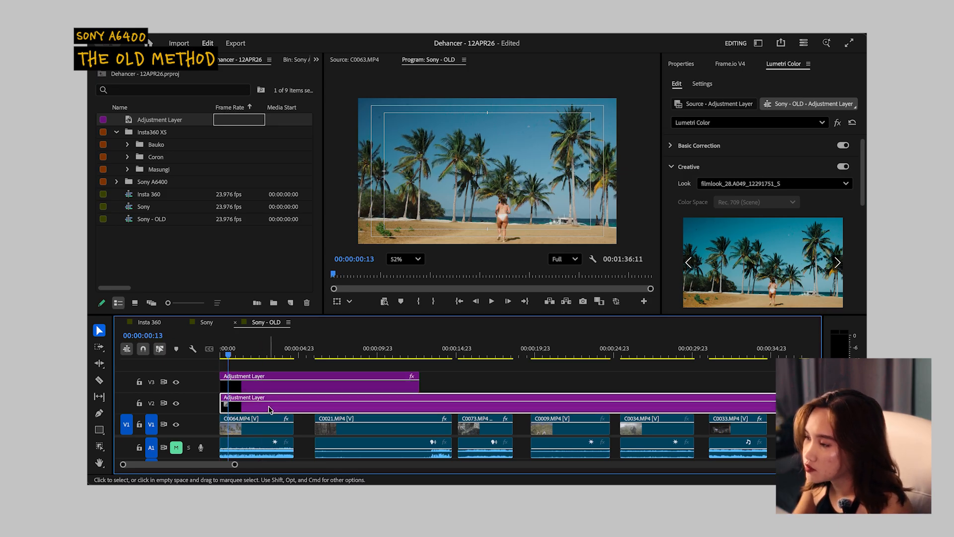
pyautogui.click(676, 167)
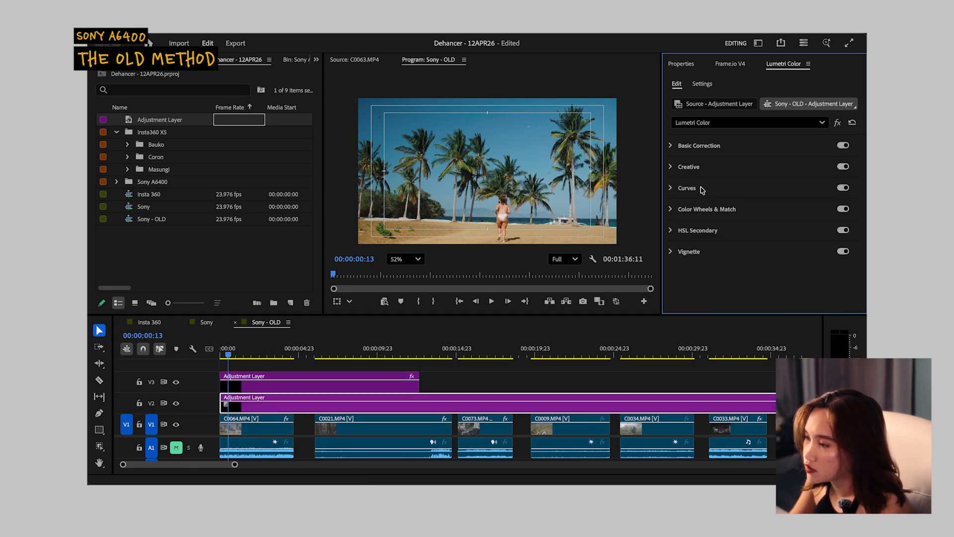
pyautogui.click(713, 210)
pyautogui.scroll(-1, 721, 224)
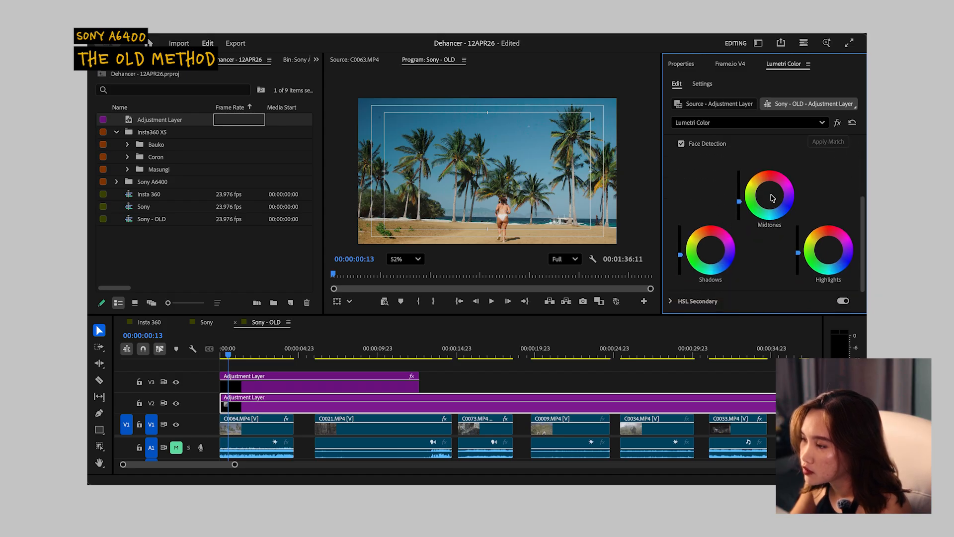
pyautogui.moveTo(771, 198); pyautogui.dragTo(767, 191)
pyautogui.click(285, 352)
pyautogui.press('space')
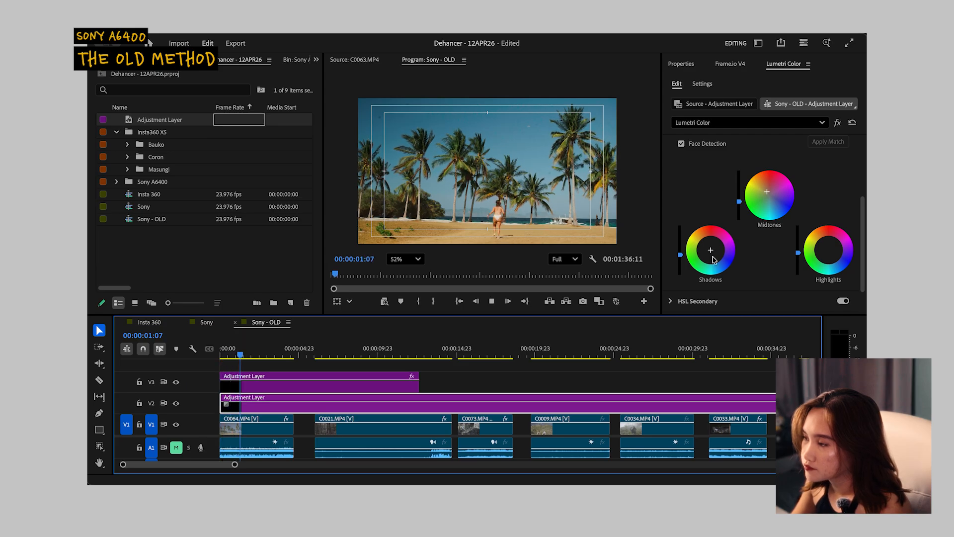
# - Make slight tint adjustments to the highlights and shadows color wheels of the V2 adjustment layer
pyautogui.scroll(-1, 835, 224)
pyautogui.moveTo(829, 239); pyautogui.dragTo(827, 238)
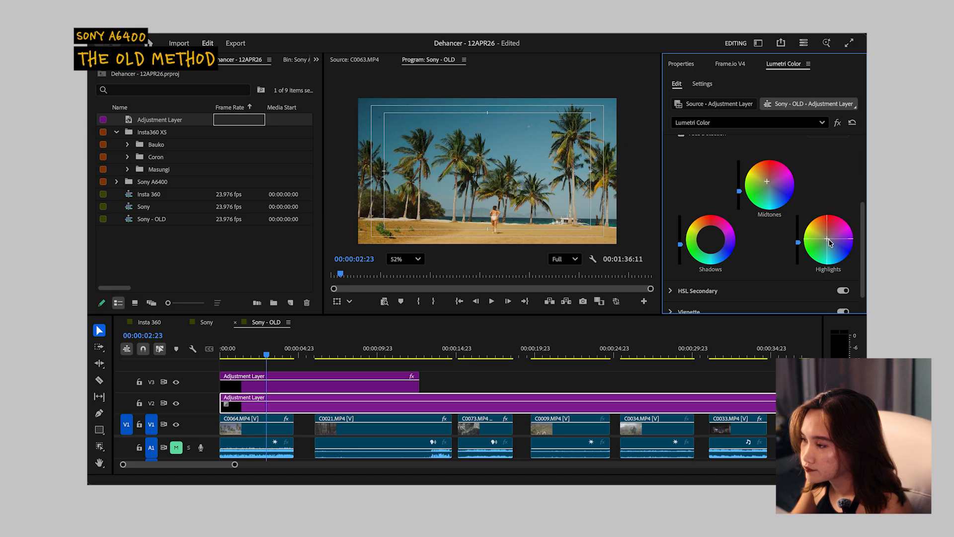
pyautogui.moveTo(711, 241); pyautogui.dragTo(710, 240)
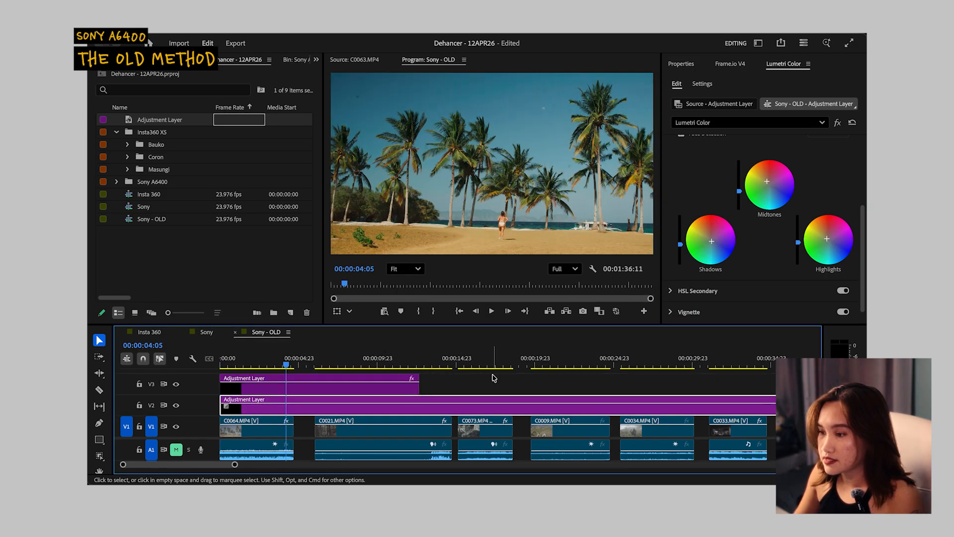
# - Play back the graded first clip of the Sony - OLD sequence from the start
pyautogui.click(494, 378)
pyautogui.moveTo(250, 365); pyautogui.dragTo(192, 365)
pyautogui.click(262, 434)
pyautogui.press('space')
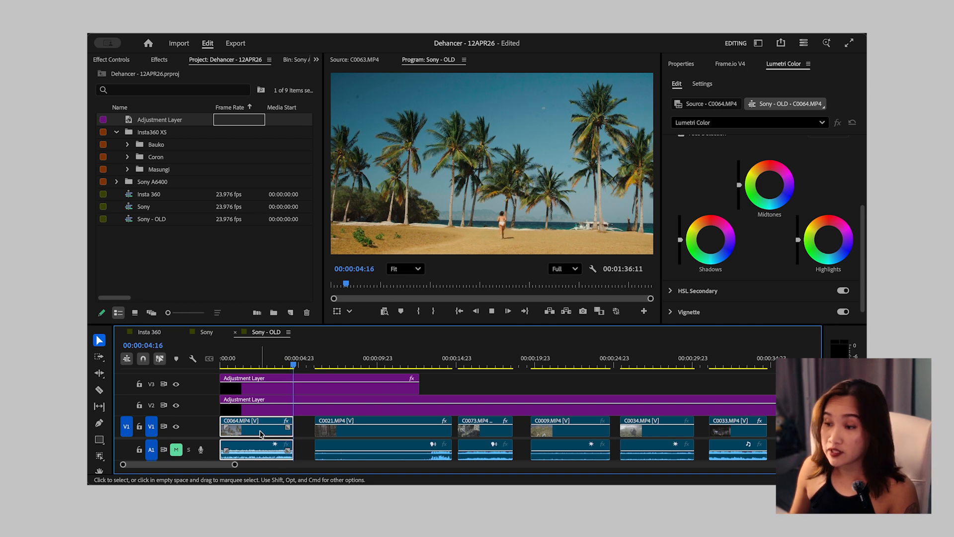
# - Switch to the Sony sequence and select the adjustment layer on V2
pyautogui.click(206, 332)
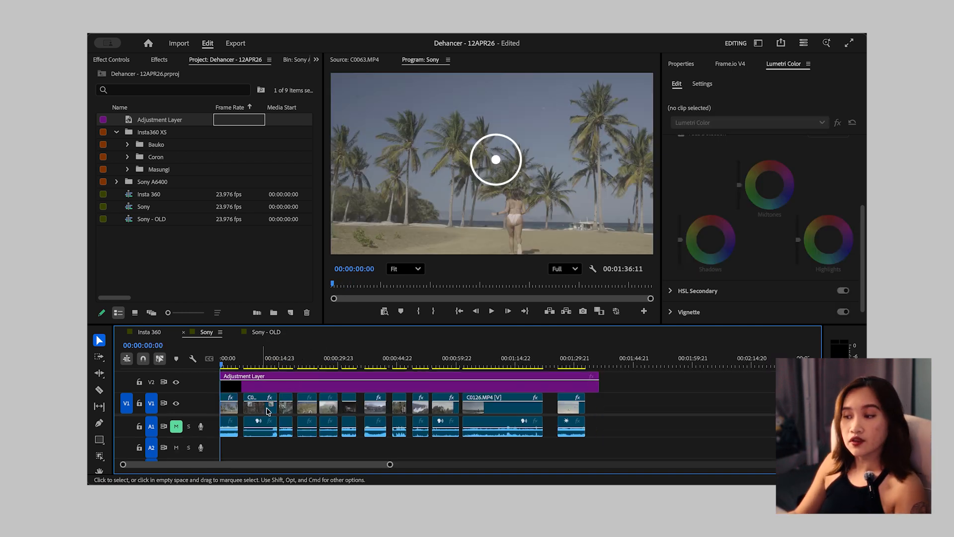
pyautogui.press('=')
pyautogui.press('=')
pyautogui.press('=')
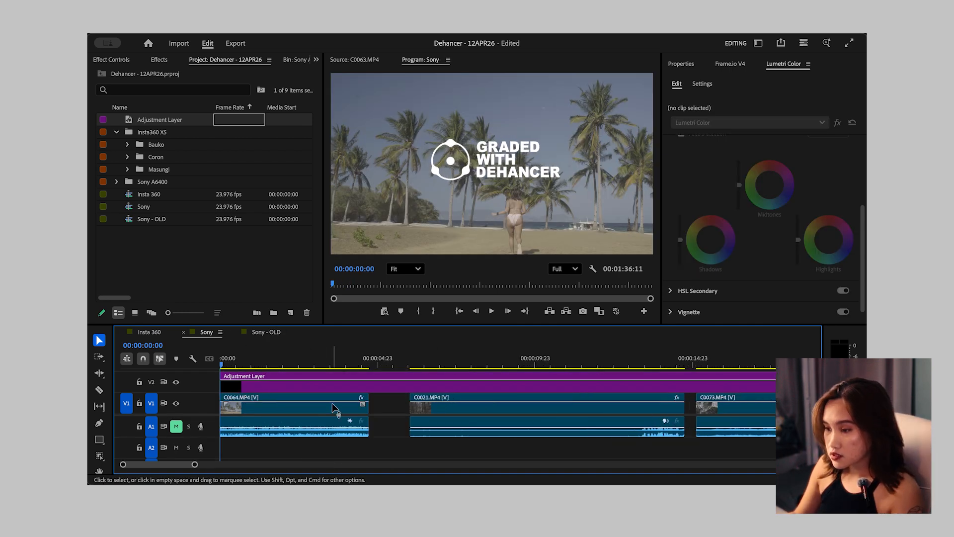
pyautogui.scroll(1, 202, 425)
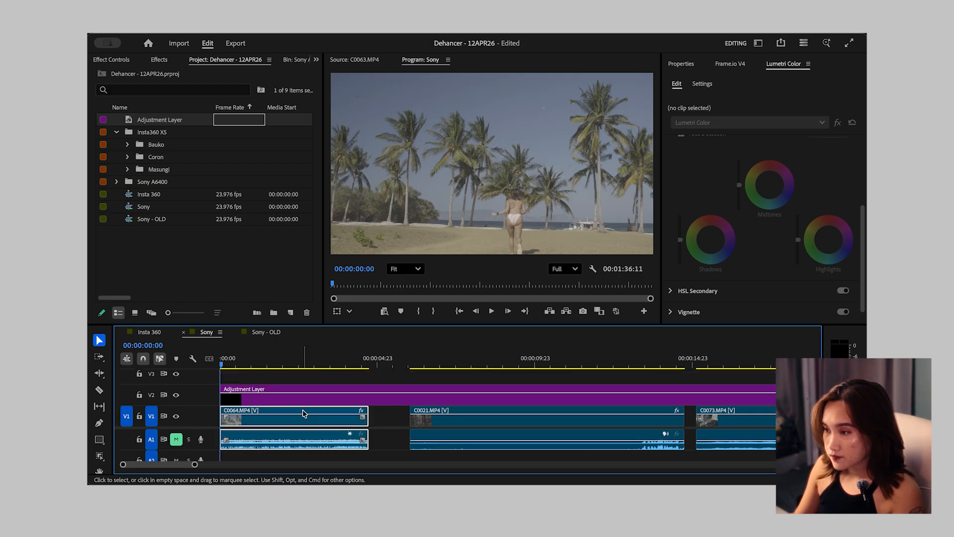
pyautogui.click(304, 395)
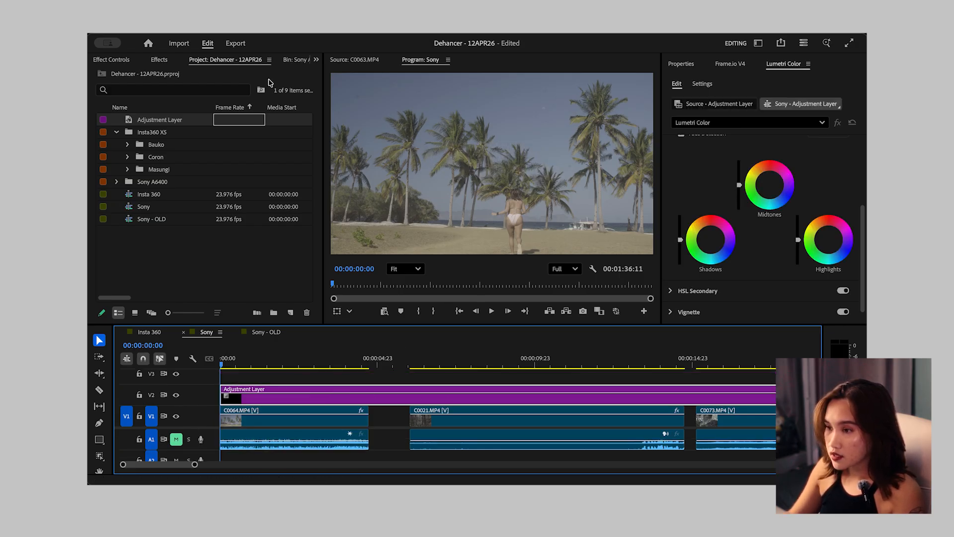
# - Search the effects for "dehancer" and apply Dehancer Pro v7.4.0 to the adjustment layer
pyautogui.click(159, 59)
pyautogui.click(142, 76)
pyautogui.write('dehancer')
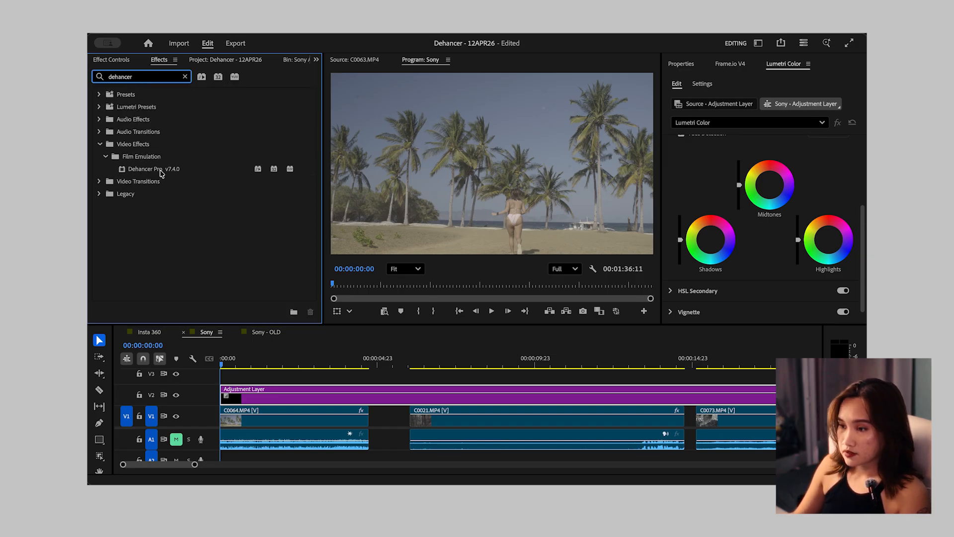
pyautogui.click(161, 173)
pyautogui.doubleClick(174, 173)
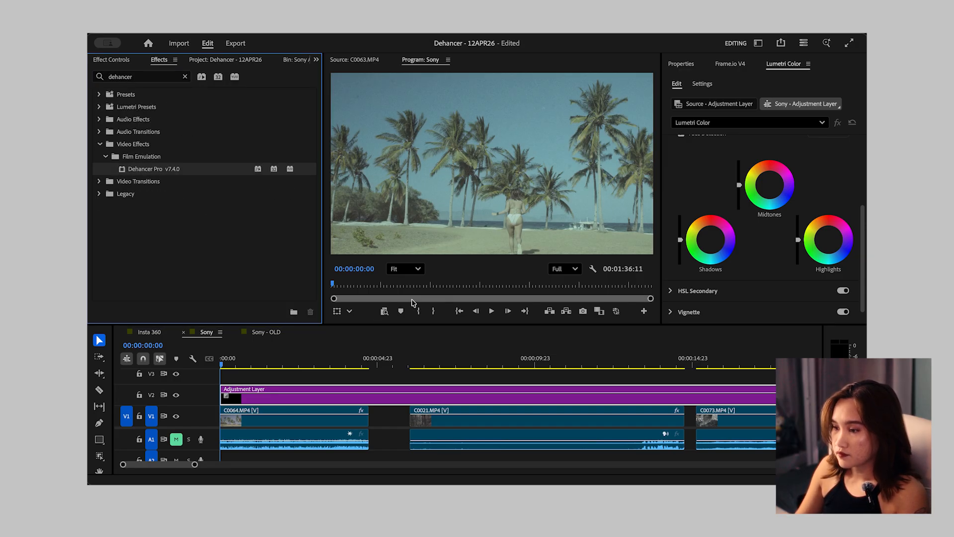
# - Open the adjustment layer's Dehancer Pro Input settings and set the source to Choose Camera
pyautogui.click(278, 398)
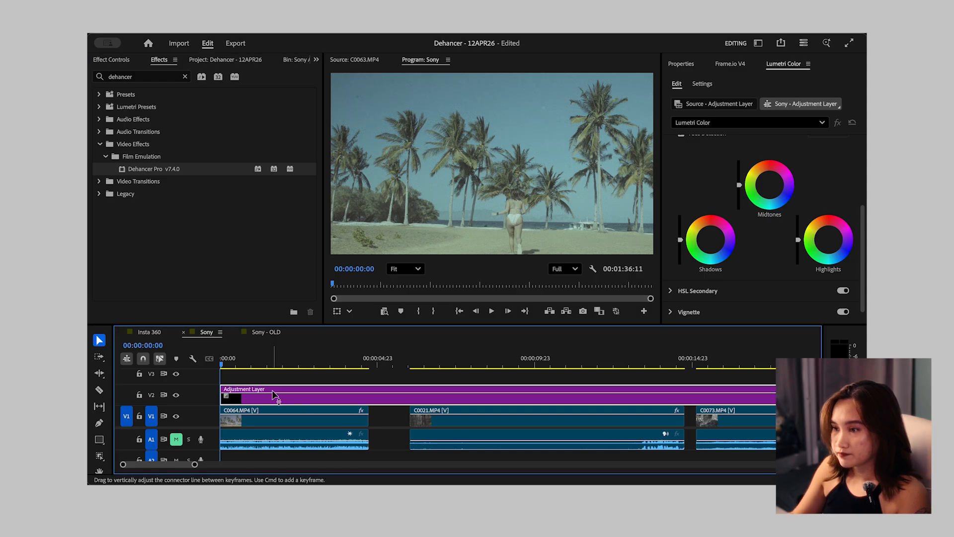
pyautogui.click(111, 59)
pyautogui.moveTo(323, 226); pyautogui.dragTo(344, 225)
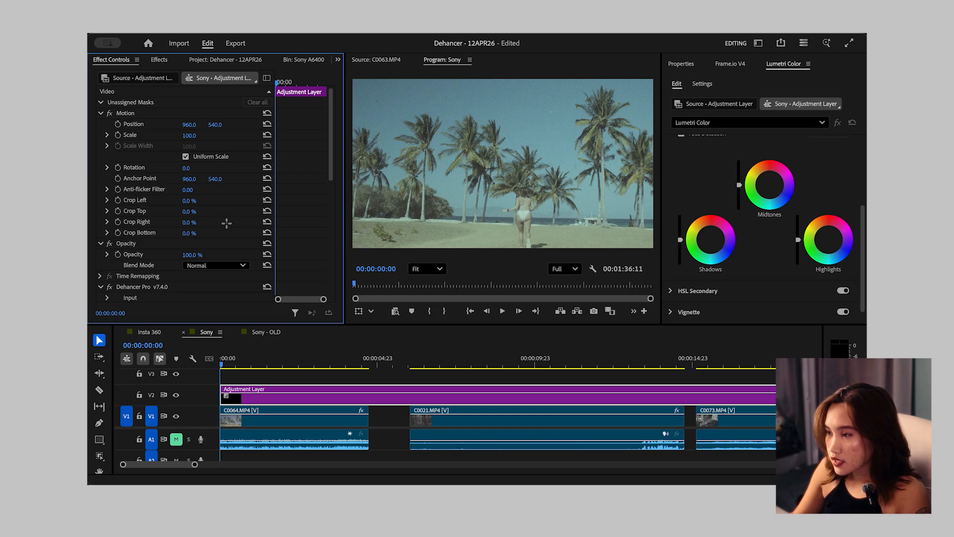
pyautogui.scroll(-5, 303, 244)
pyautogui.scroll(-1, 301, 245)
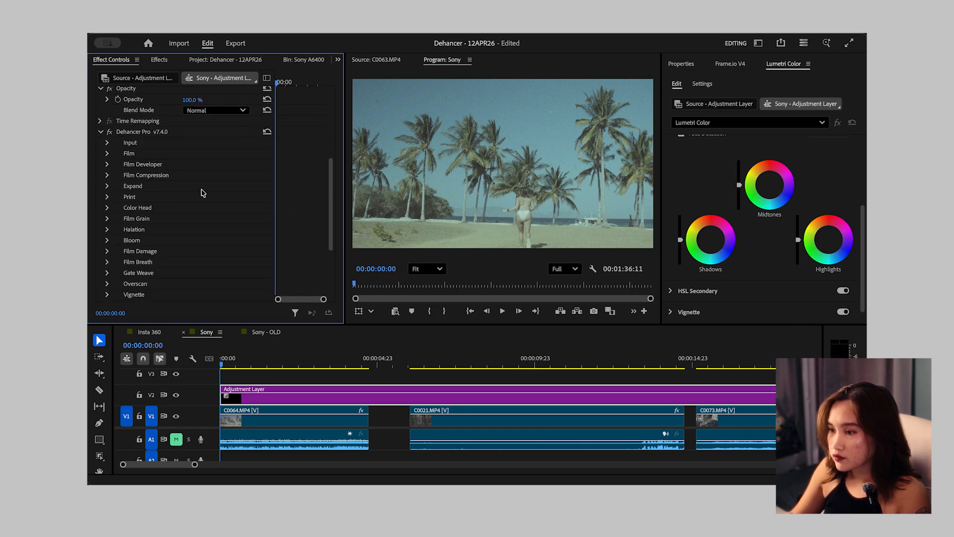
pyautogui.click(108, 144)
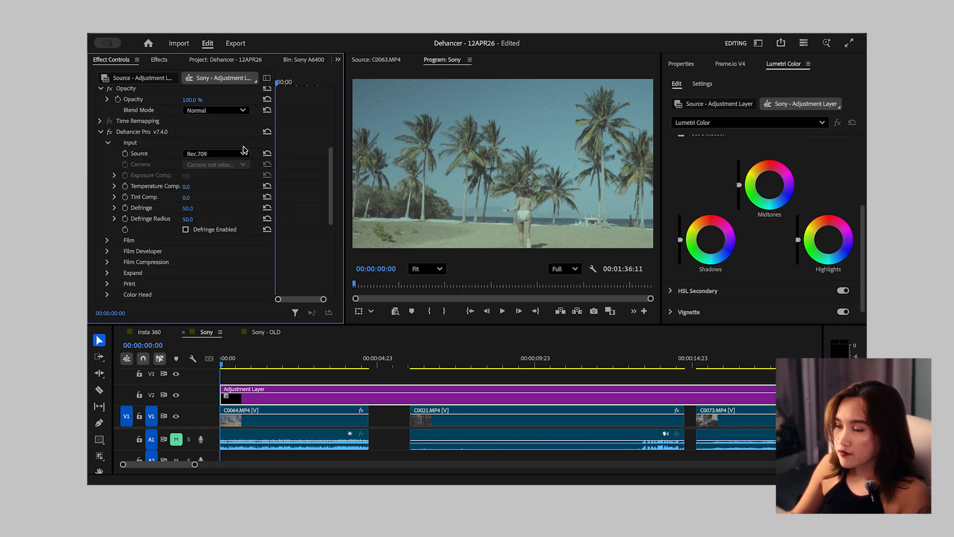
pyautogui.click(226, 154)
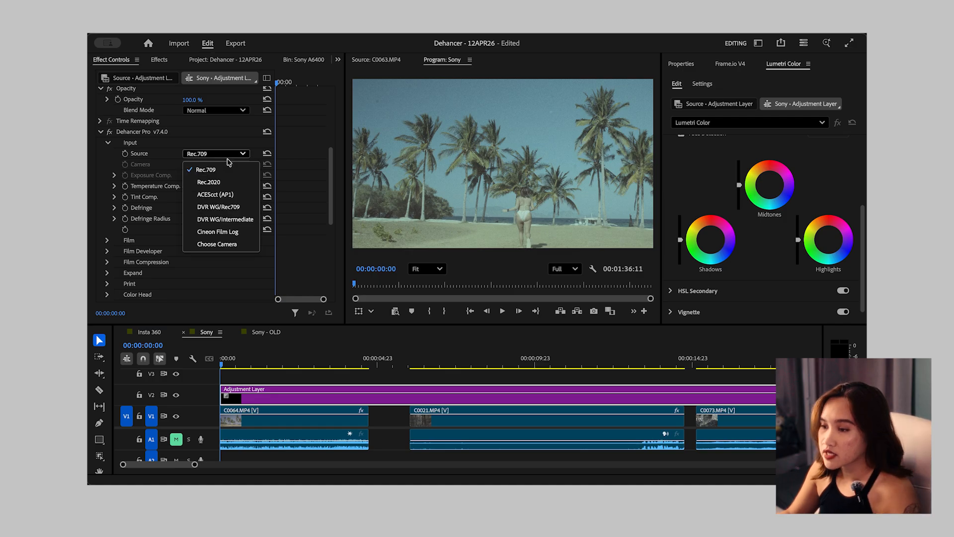
pyautogui.click(226, 243)
# - Set the Dehancer input camera to one of the Sony A6300 S-Log profiles
pyautogui.click(219, 165)
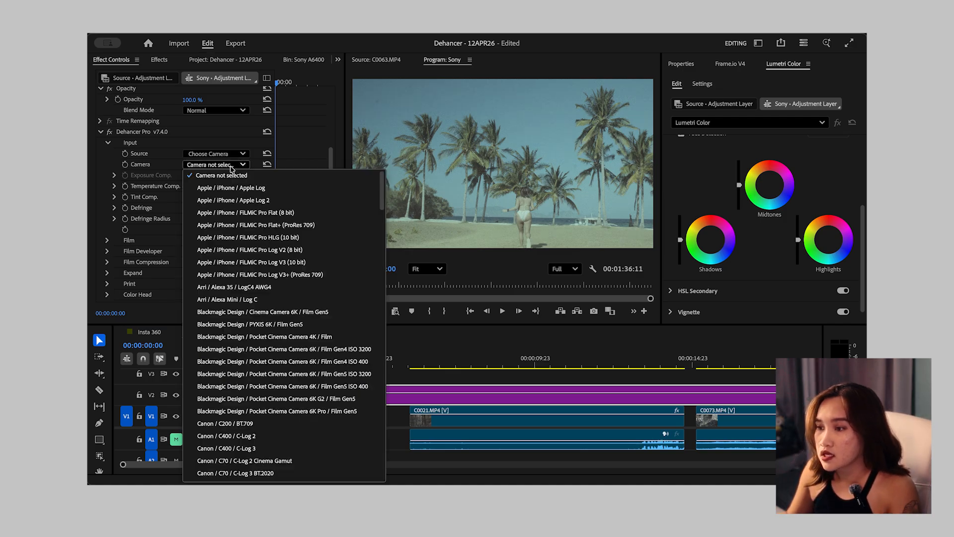
pyautogui.scroll(-1, 245, 257)
pyautogui.scroll(-4, 245, 258)
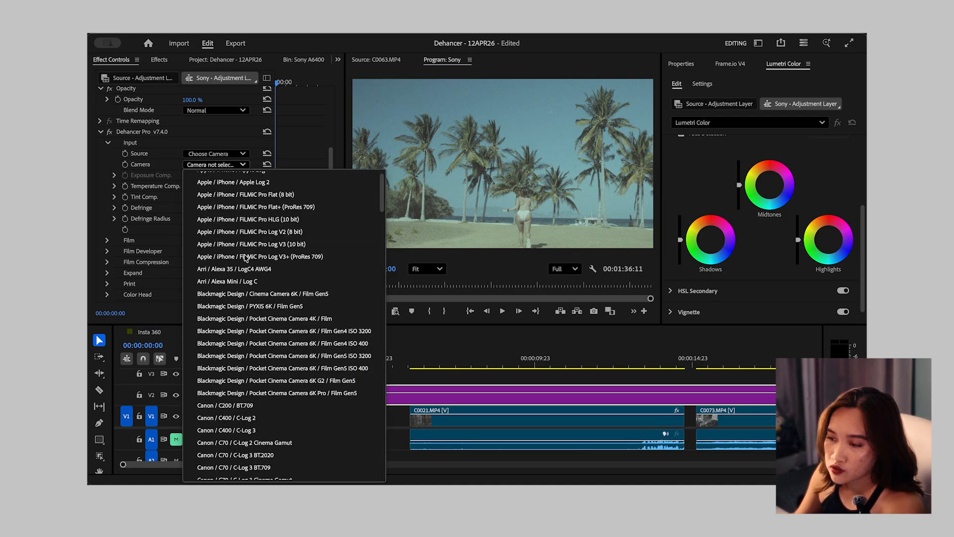
pyautogui.scroll(-5, 245, 258)
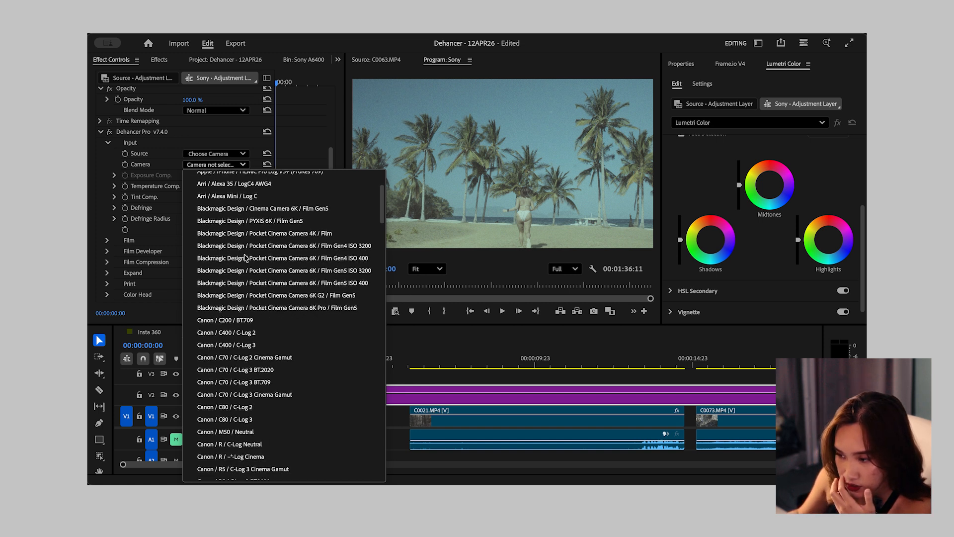
pyautogui.scroll(-12, 245, 258)
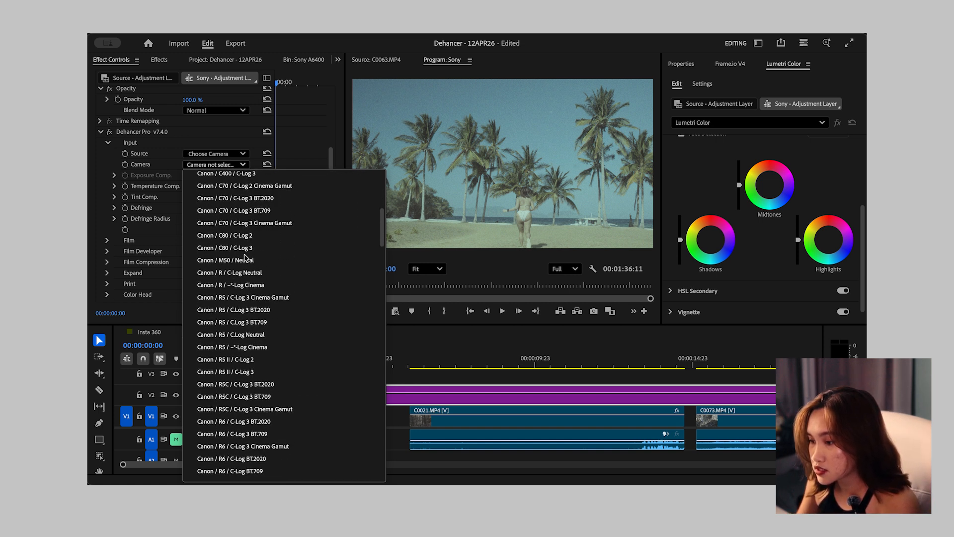
pyautogui.scroll(-15, 245, 258)
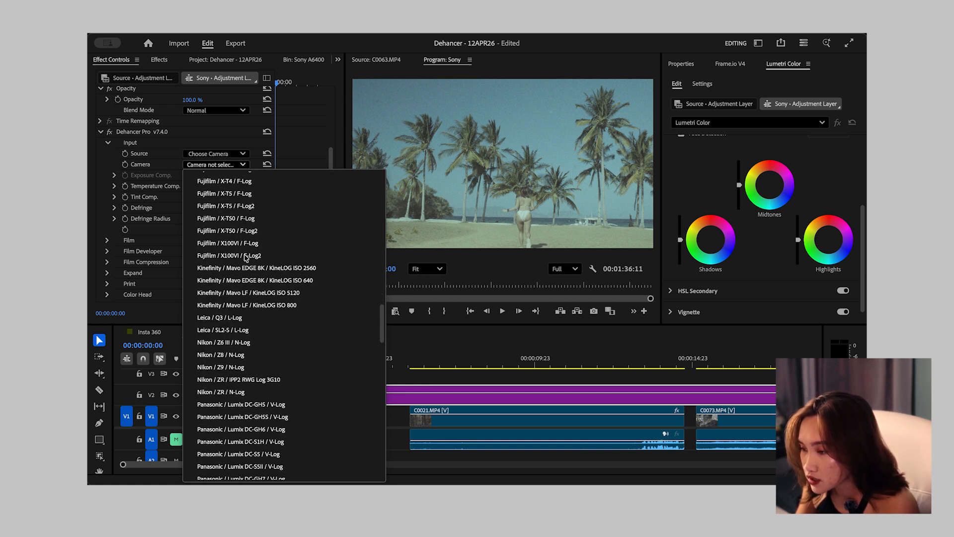
pyautogui.scroll(-5, 245, 256)
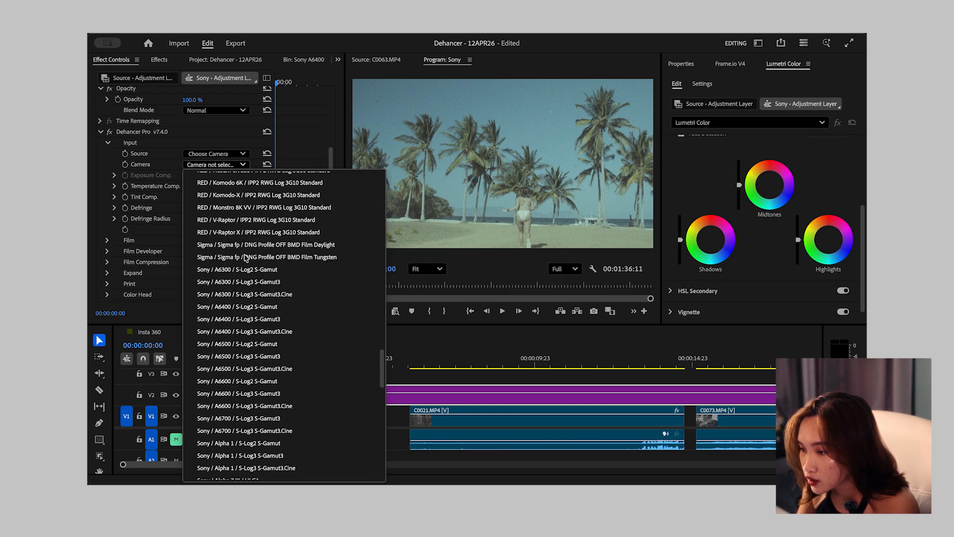
# - Open the Film settings, compare the picture with the film emulation on and off, and switch it off
pyautogui.click(107, 168)
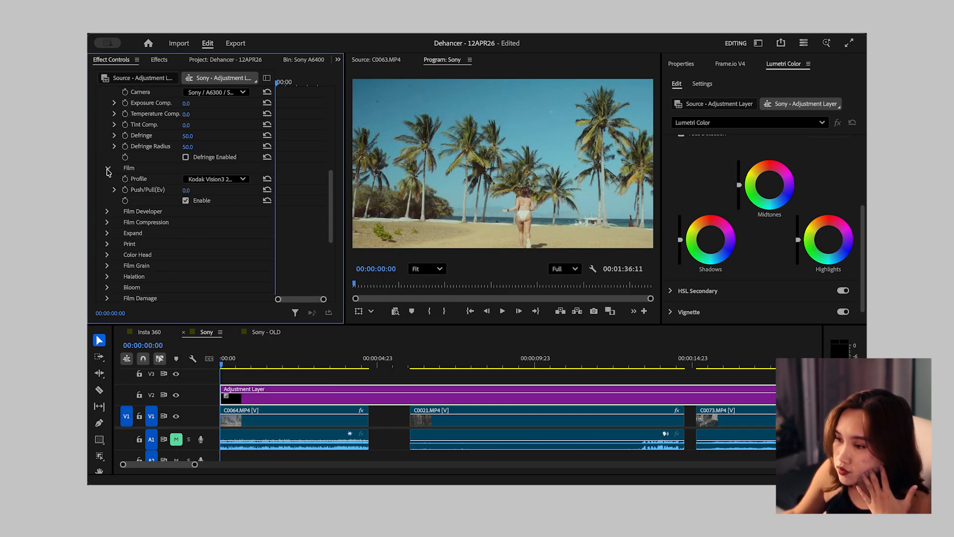
pyautogui.click(186, 201)
pyautogui.click(186, 201)
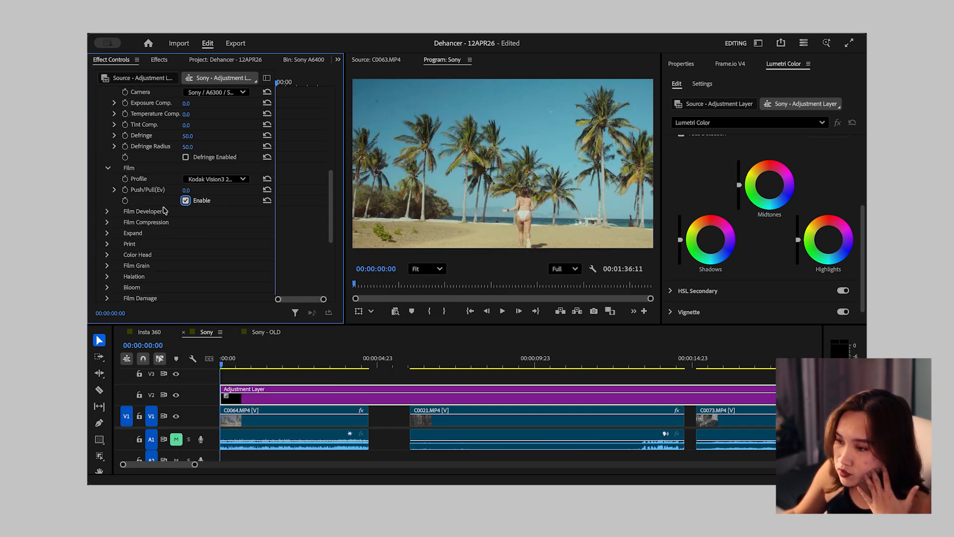
pyautogui.scroll(-2, 189, 233)
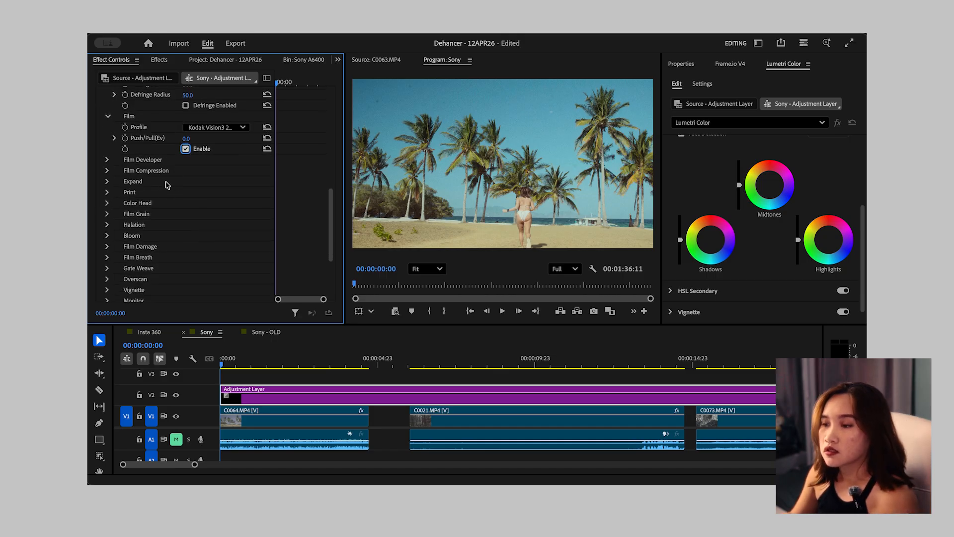
pyautogui.click(106, 214)
pyautogui.scroll(4, 206, 263)
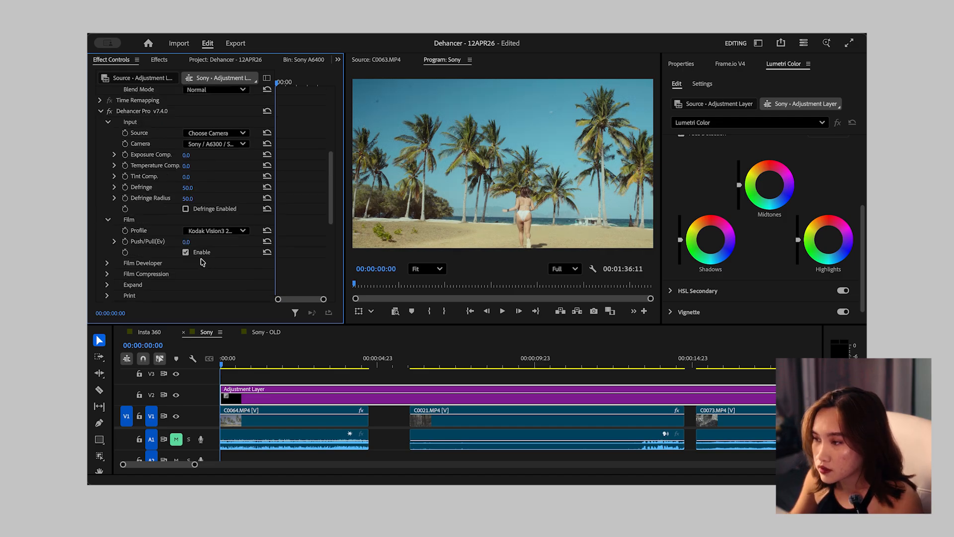
pyautogui.click(186, 252)
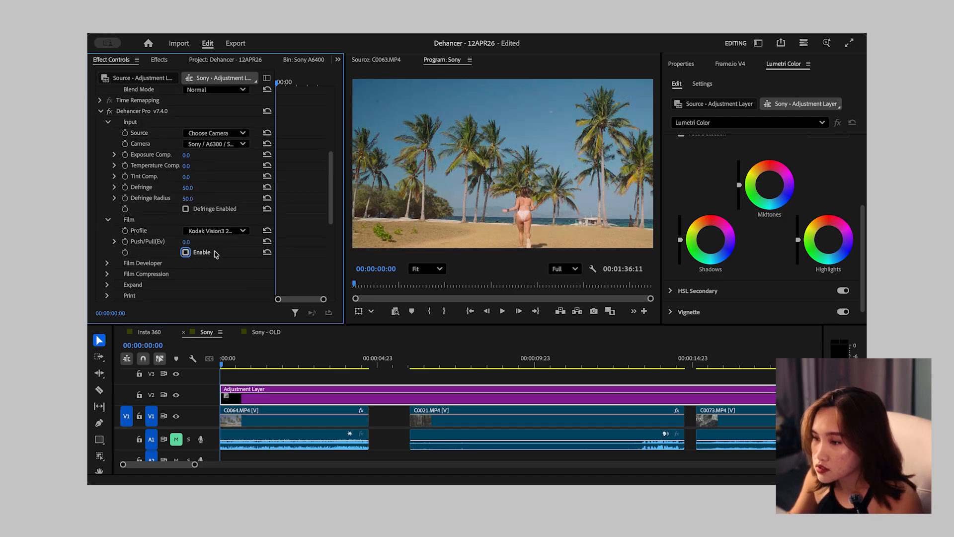
pyautogui.click(108, 219)
# - Look through the remaining Dehancer sections and set the Print profile to Kodak 2383 Print Film
pyautogui.scroll(-2, 214, 261)
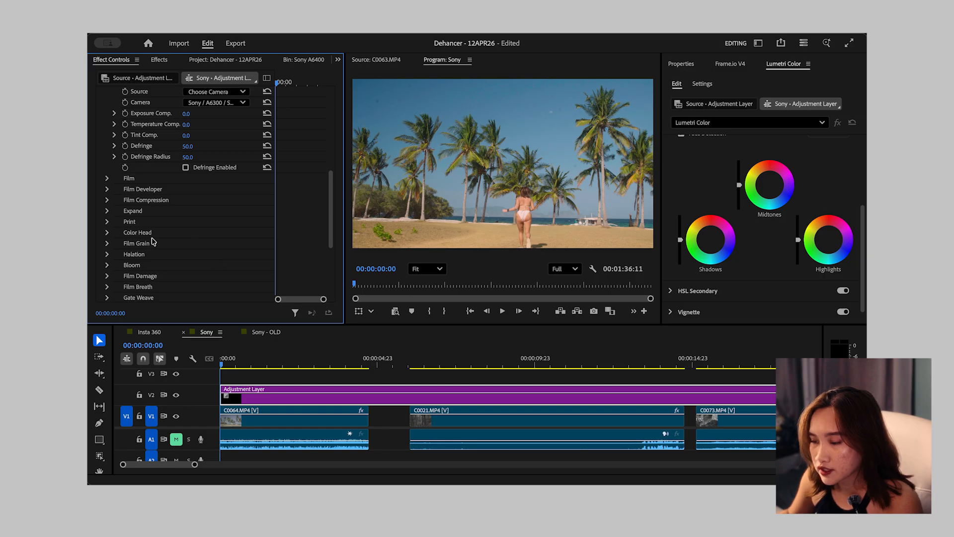
pyautogui.scroll(-2, 178, 244)
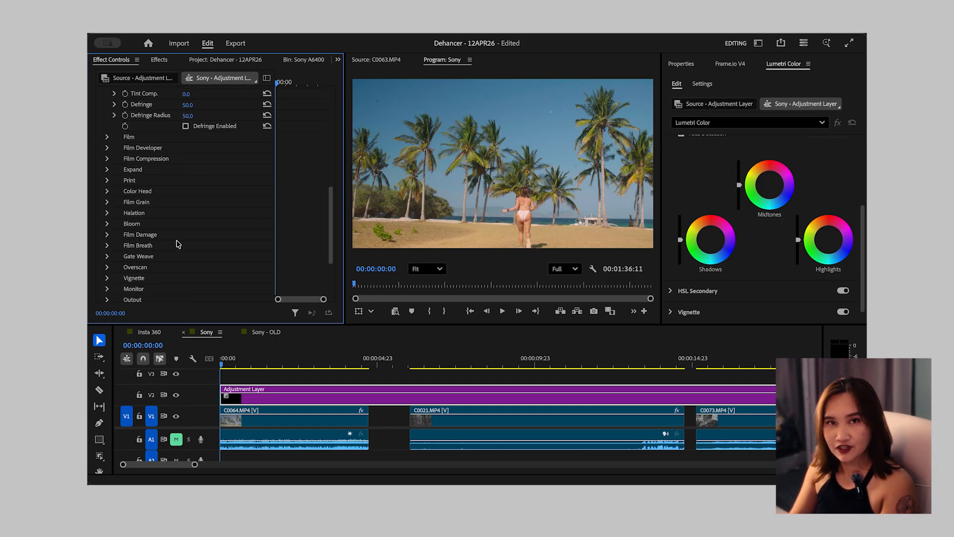
pyautogui.scroll(-3, 191, 256)
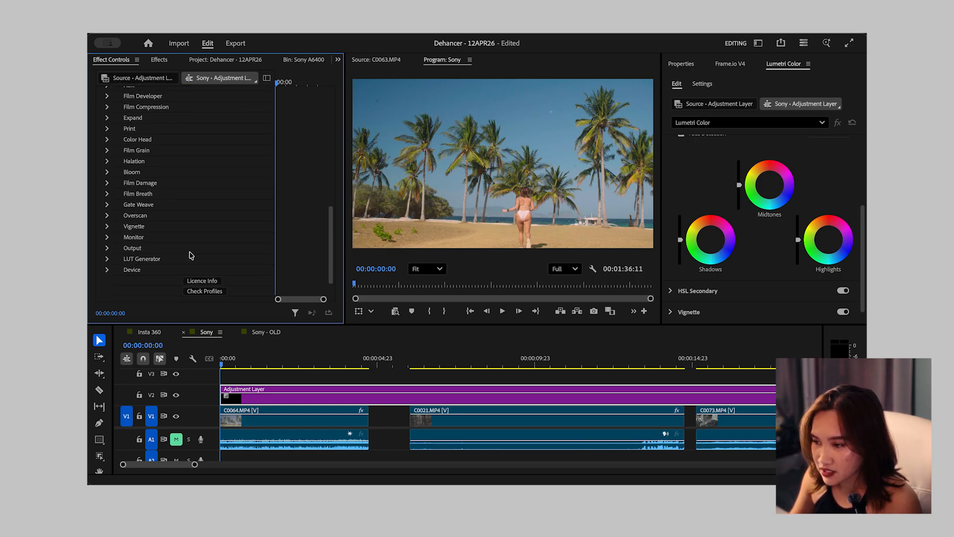
pyautogui.scroll(2, 192, 256)
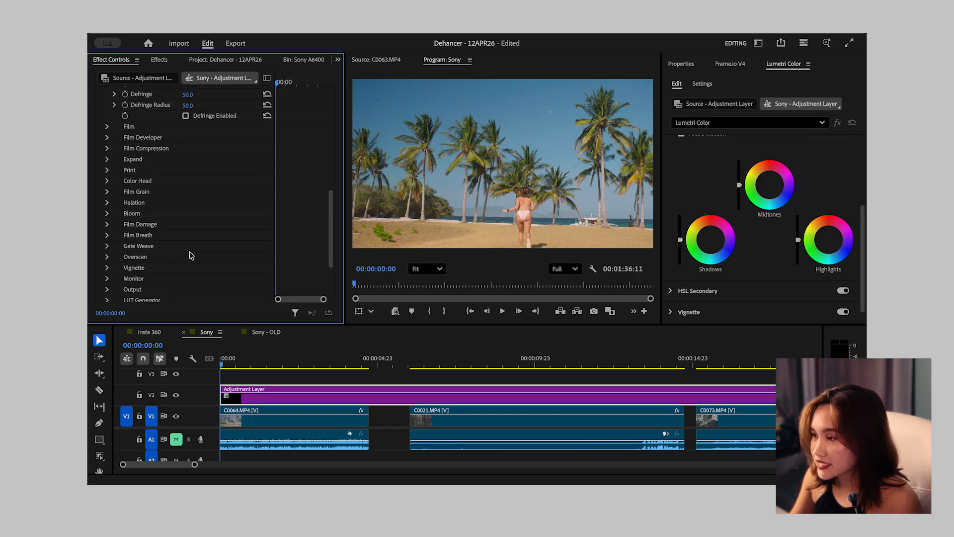
pyautogui.click(107, 171)
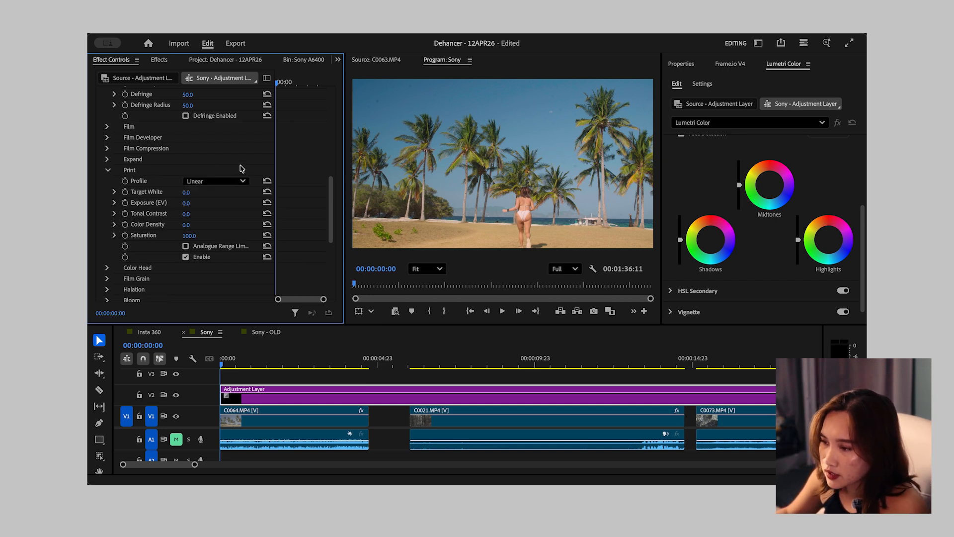
pyautogui.click(219, 182)
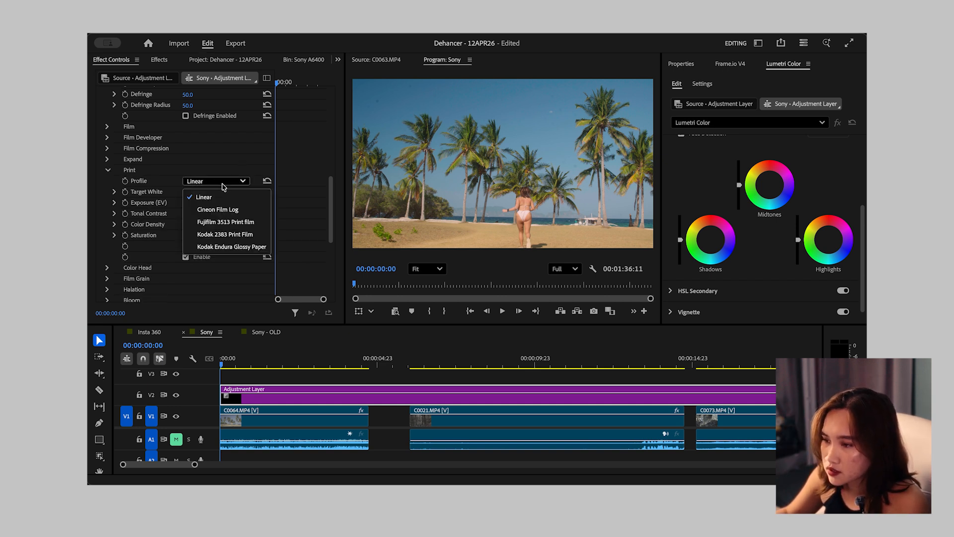
pyautogui.click(230, 211)
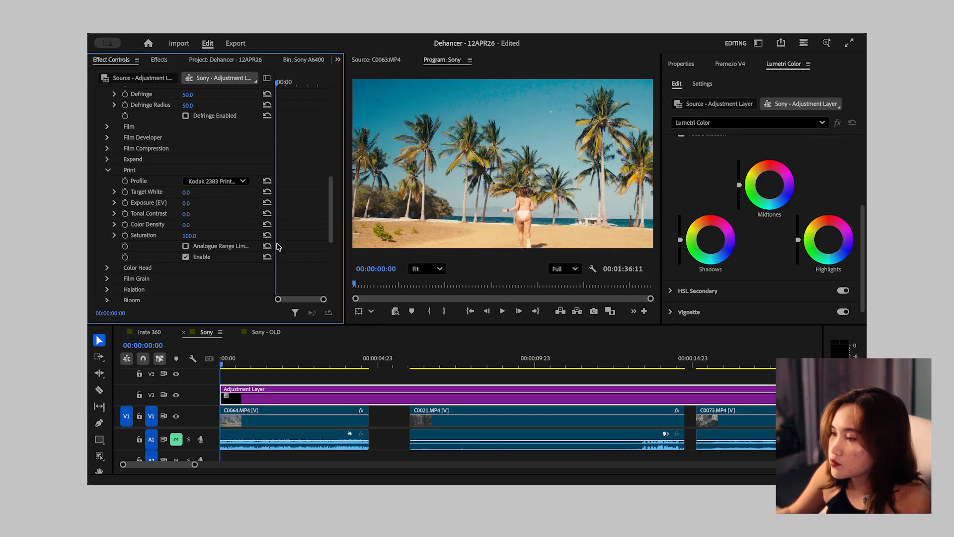
# - Set Dehancer's Expand to black point 7 and white point 113, with exposure compensation at -0.3 and temperature compensation at 4
pyautogui.moveTo(281, 364); pyautogui.dragTo(254, 370)
pyautogui.scroll(5, 313, 239)
pyautogui.scroll(-2, 317, 240)
pyautogui.click(108, 232)
pyautogui.click(107, 189)
pyautogui.click(108, 189)
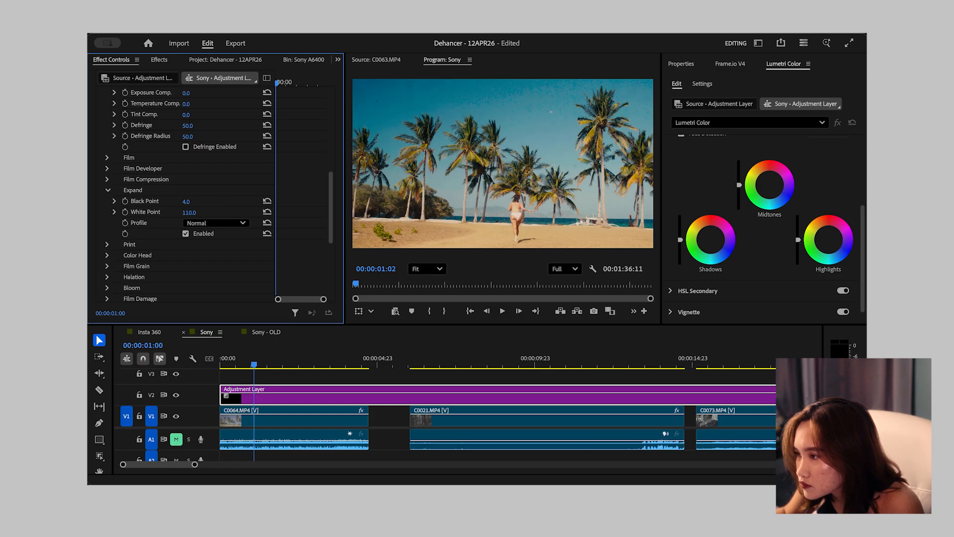
pyautogui.scroll(2, 199, 204)
pyautogui.click(108, 220)
pyautogui.click(185, 274)
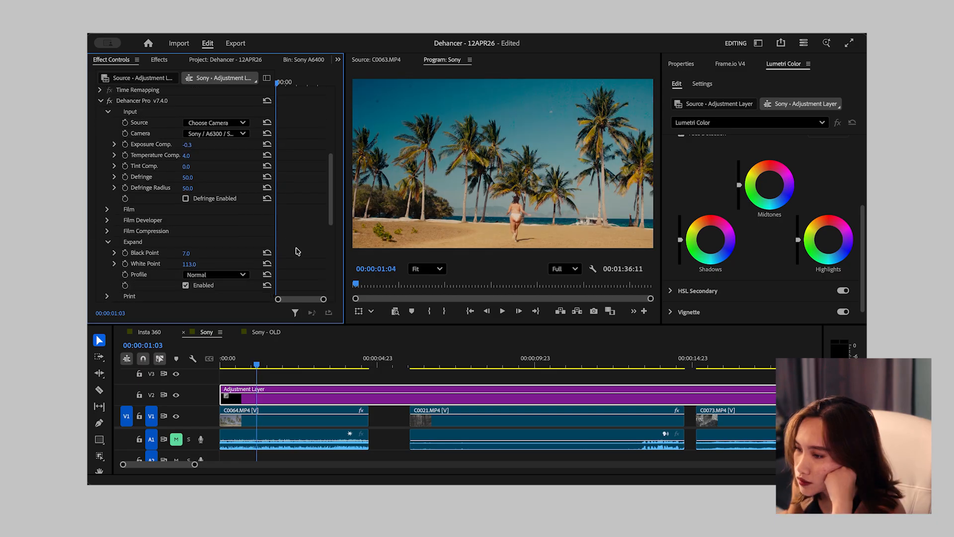
# - Turn the Film emulation back on and try the Cinestill 50D profile followed by Cinestill 800T
pyautogui.click(108, 189)
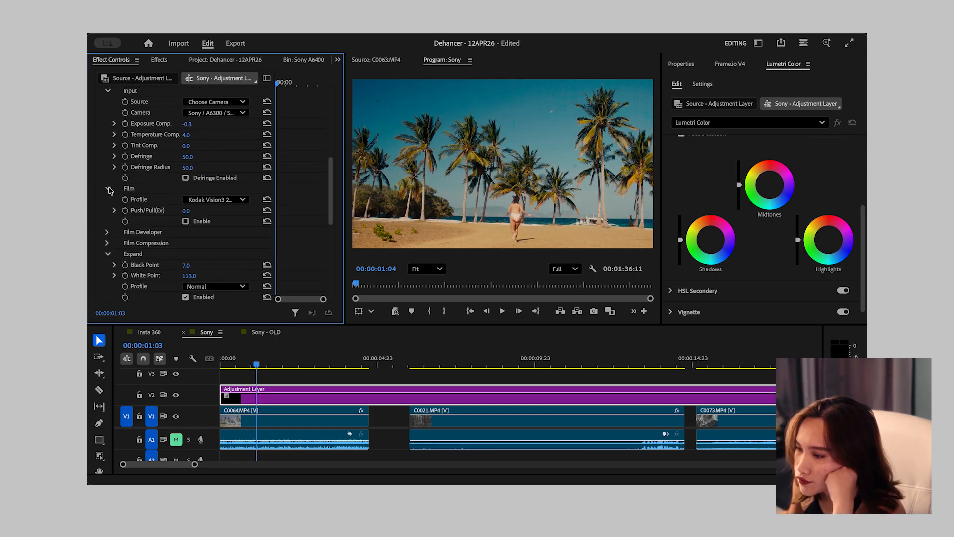
pyautogui.click(187, 221)
pyautogui.click(224, 201)
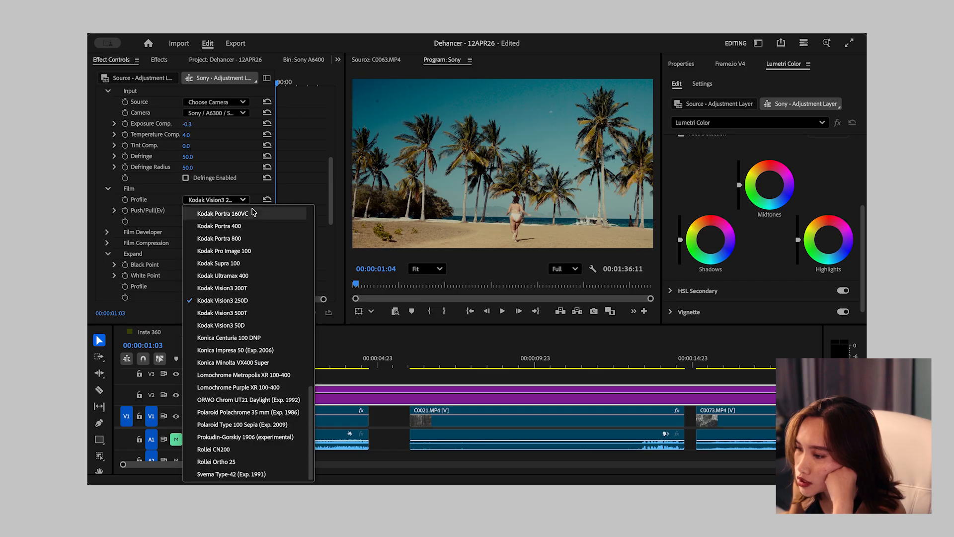
pyautogui.scroll(5, 266, 276)
pyautogui.scroll(5, 267, 278)
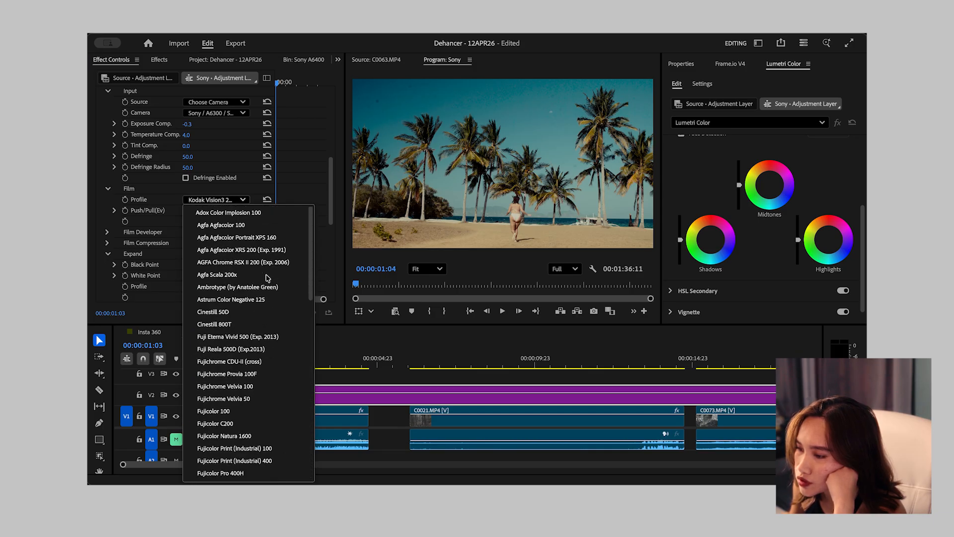
pyautogui.scroll(-2, 267, 277)
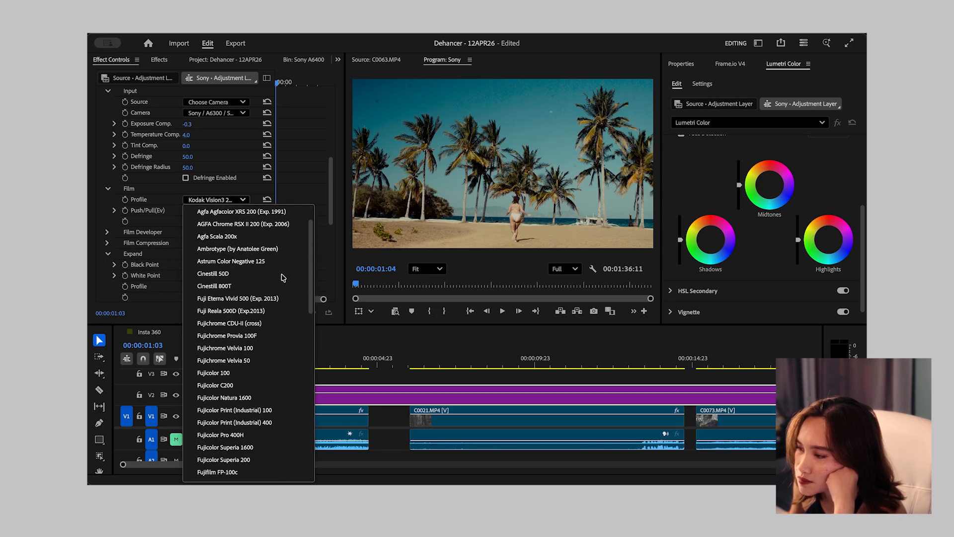
pyautogui.click(251, 277)
pyautogui.click(226, 199)
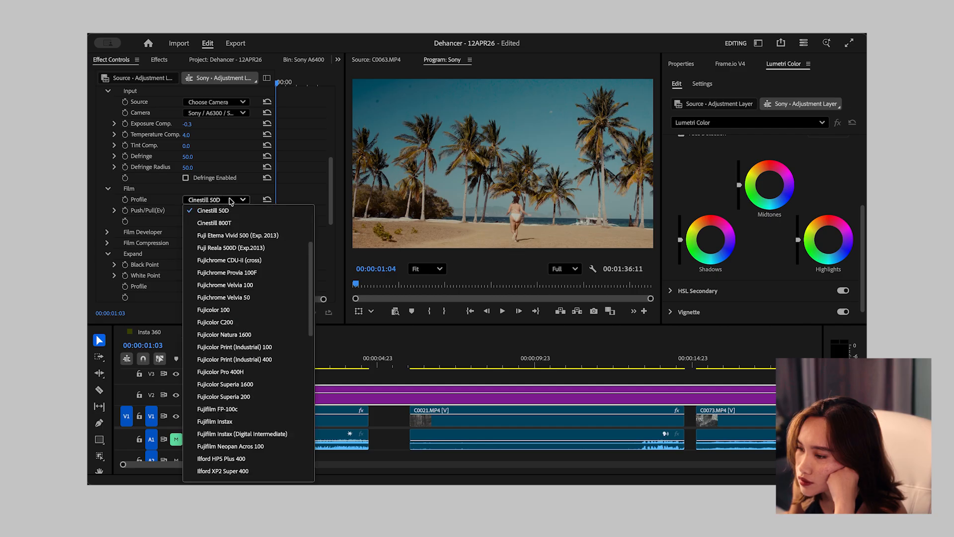
pyautogui.click(243, 224)
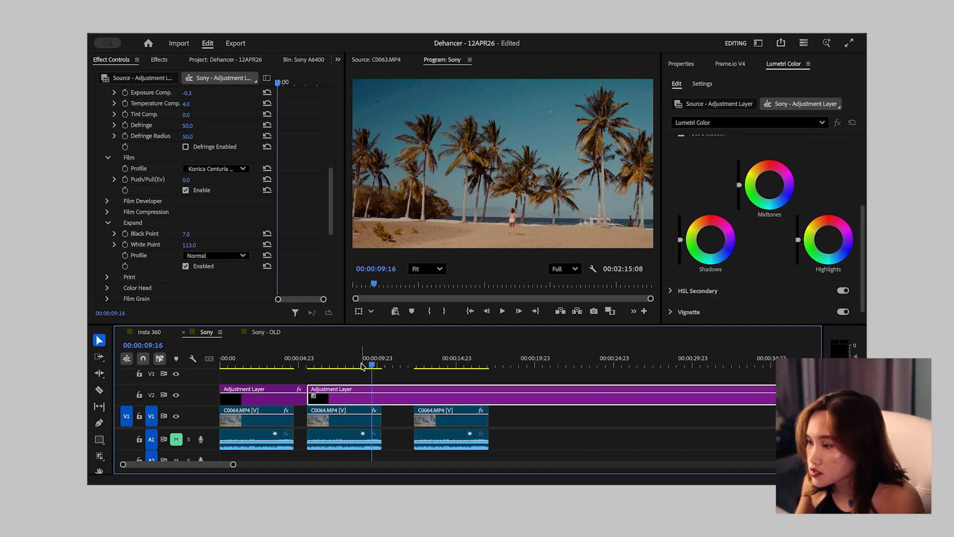
# - Scrub across the three C0064.MP4 copies to compare their different film profiles
pyautogui.click(337, 362)
pyautogui.click(316, 362)
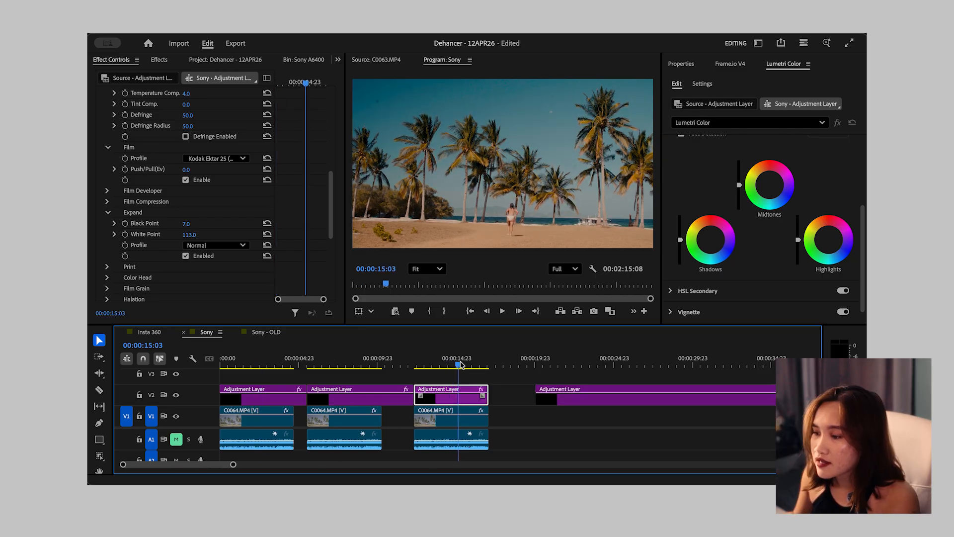
pyautogui.click(465, 363)
pyautogui.click(232, 361)
# - Select the adjustment layer above the first C0064.MP4 clip and enable its Halation
pyautogui.click(253, 418)
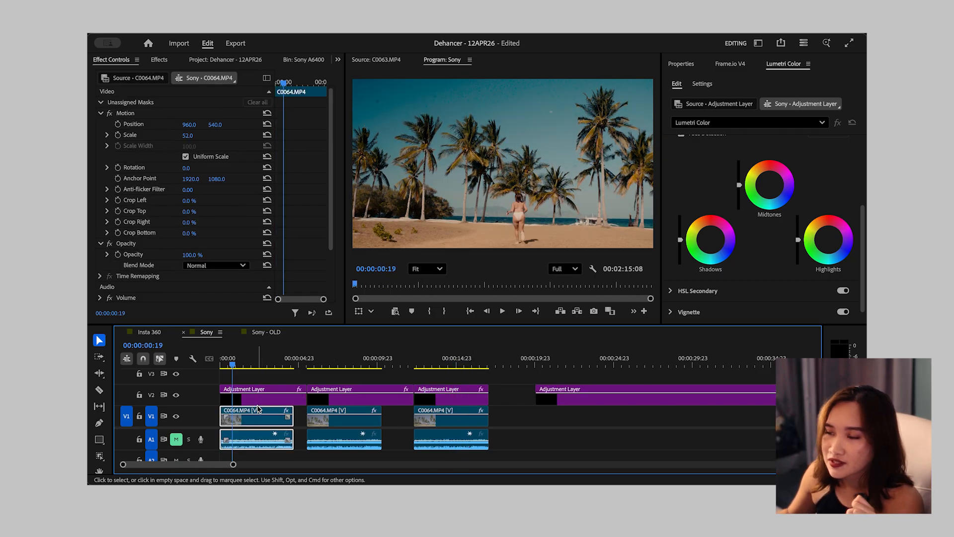
pyautogui.click(263, 396)
pyautogui.scroll(-10, 297, 250)
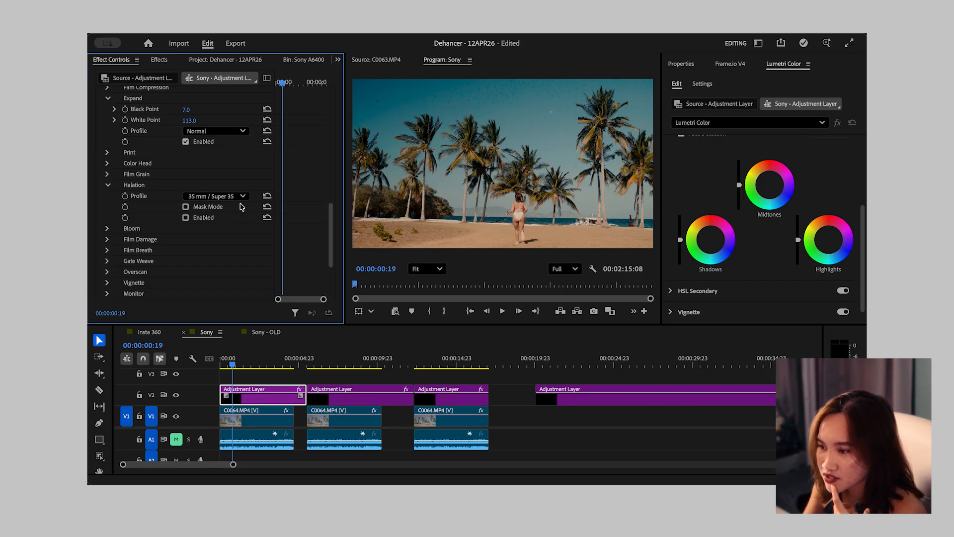
pyautogui.click(206, 221)
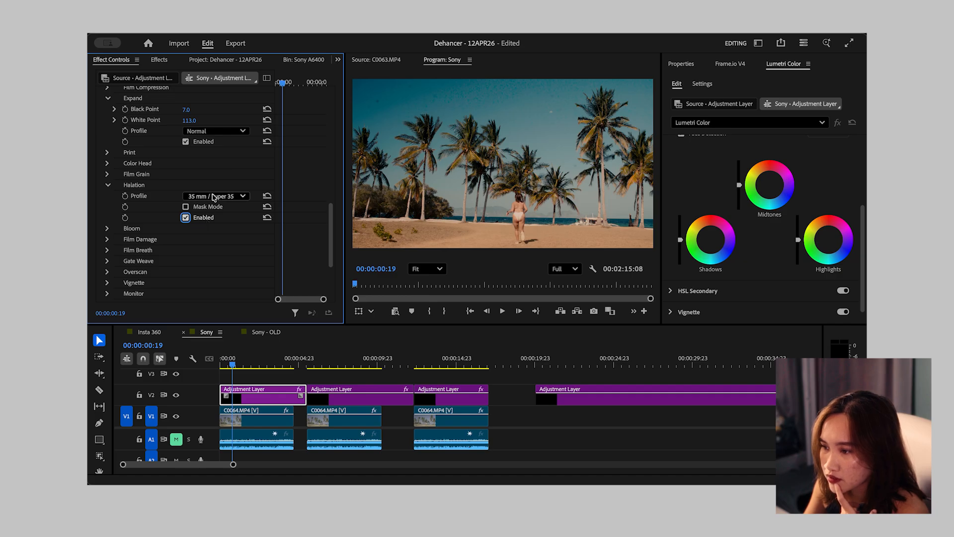
# - Enable Bloom on the first adjustment layer with the 35 mm / Super 35 profile
pyautogui.click(106, 229)
pyautogui.click(198, 265)
pyautogui.click(221, 240)
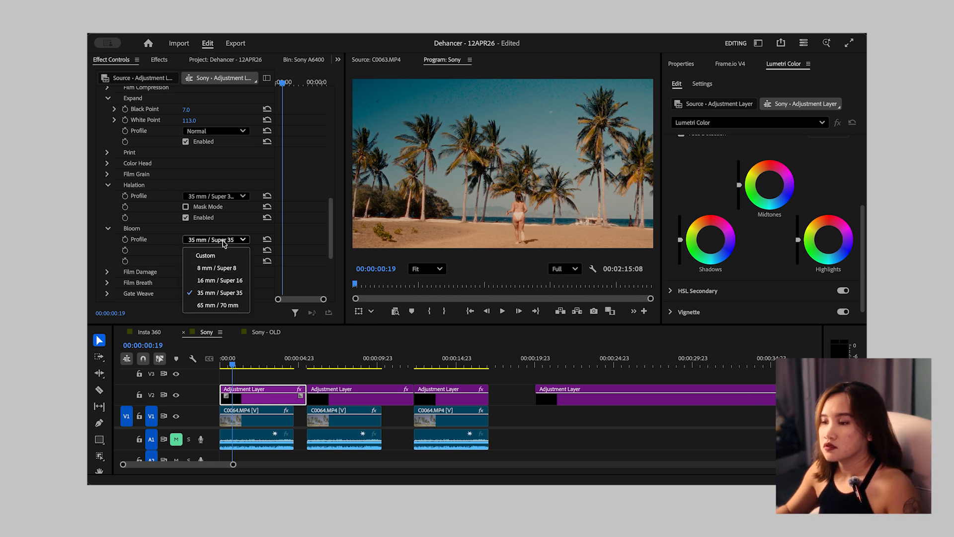
pyautogui.click(240, 296)
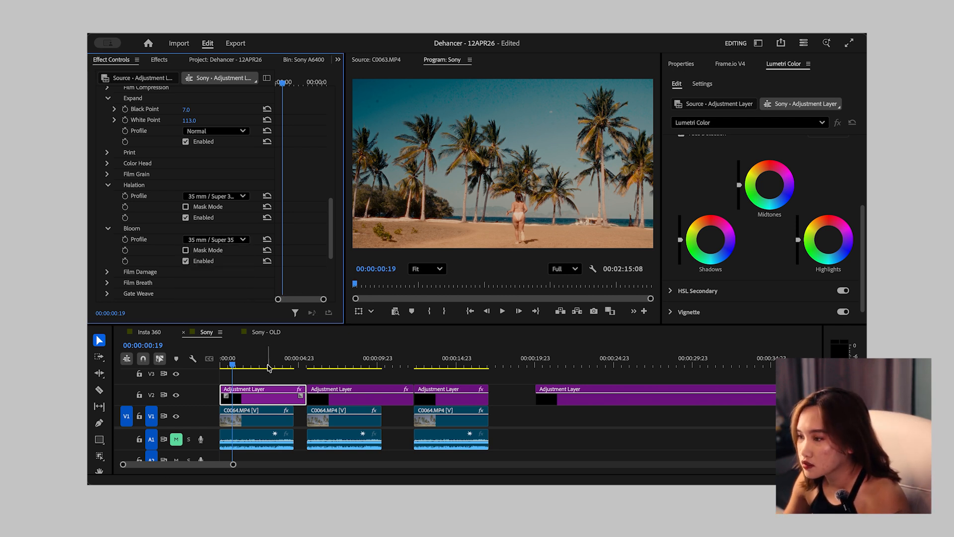
# - Split the adjustment layer at the end of the third C0064.MP4 clip and move the remainder to start at about 00:00:19:23
pyautogui.click(424, 362)
pyautogui.press('c')
pyautogui.click(490, 397)
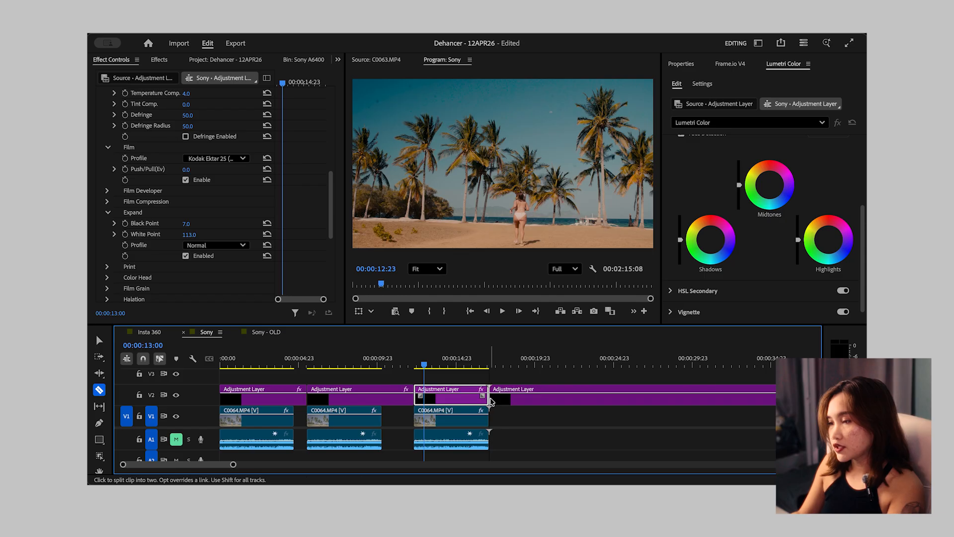
pyautogui.press('v')
pyautogui.click(530, 399)
pyautogui.moveTo(530, 399); pyautogui.dragTo(569, 403)
# - Review the Dehancer settings of the third clip's adjustment layer with the playhead at 00:00:13:17
pyautogui.click(446, 362)
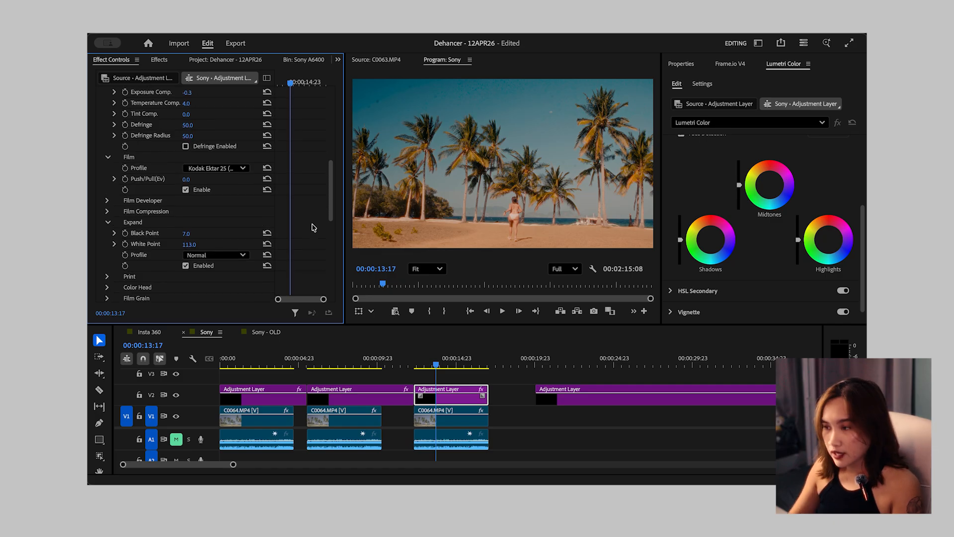
pyautogui.scroll(5, 286, 252)
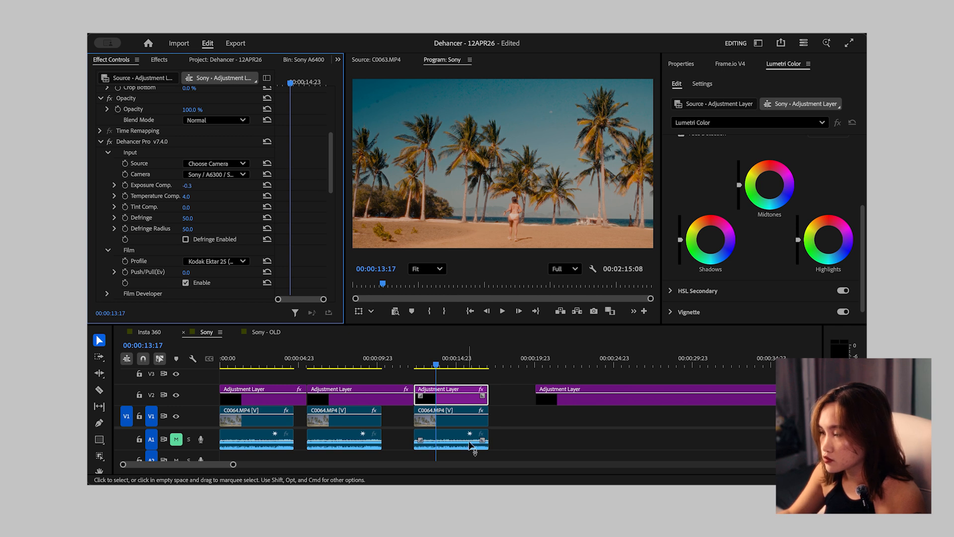
# - Show more of the Sony sequence on the timeline and preview the forest clip at 00:00:53:18
pyautogui.click(452, 422)
pyautogui.click(567, 436)
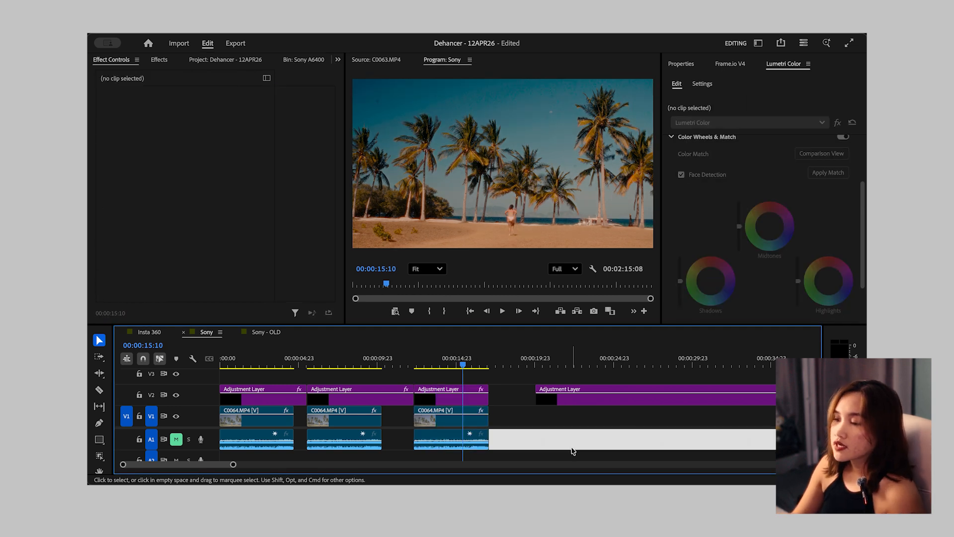
pyautogui.press('-')
pyautogui.press('-')
pyautogui.press('-')
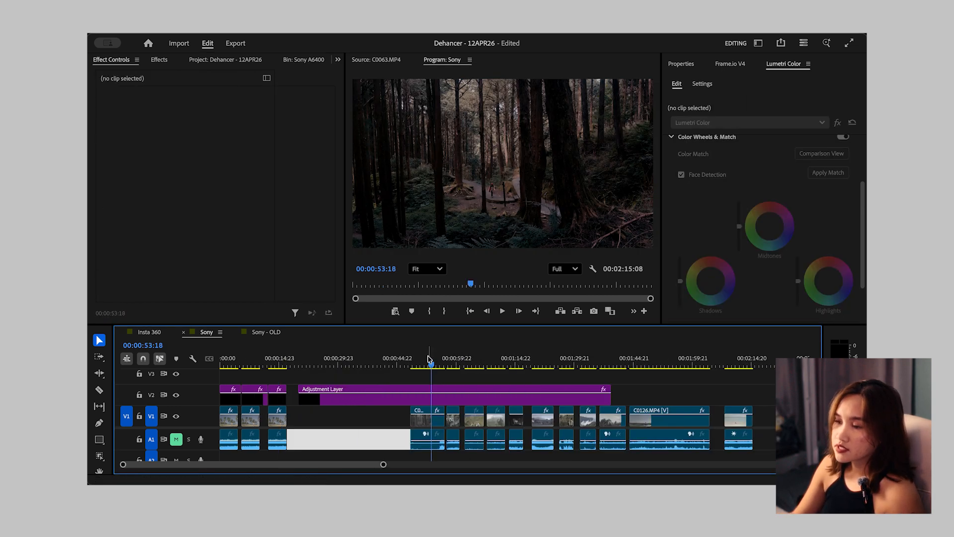
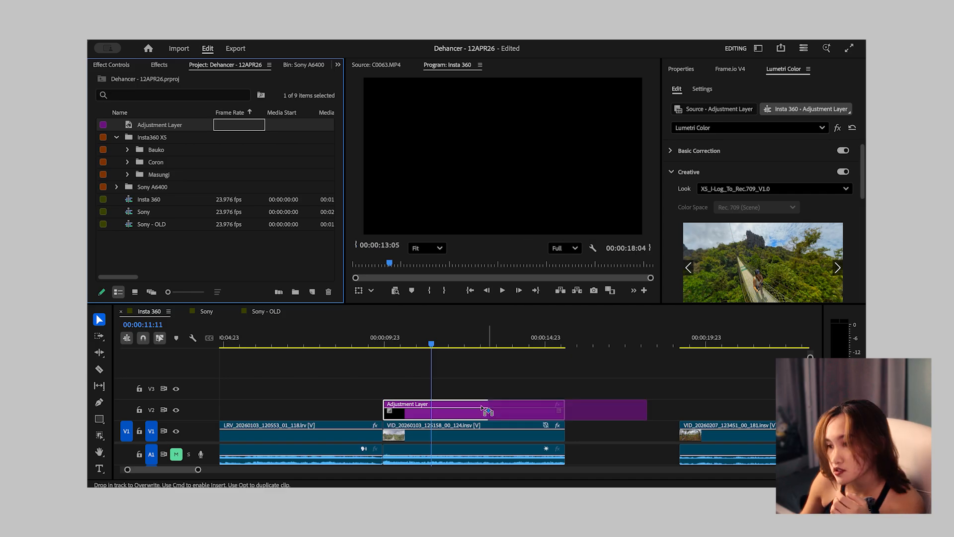
# - Fit a second adjustment layer on V3 to the length of VID_20260103_125158_00_124.insv and apply Dehancer Pro to it
pyautogui.moveTo(549, 390); pyautogui.dragTo(566, 392)
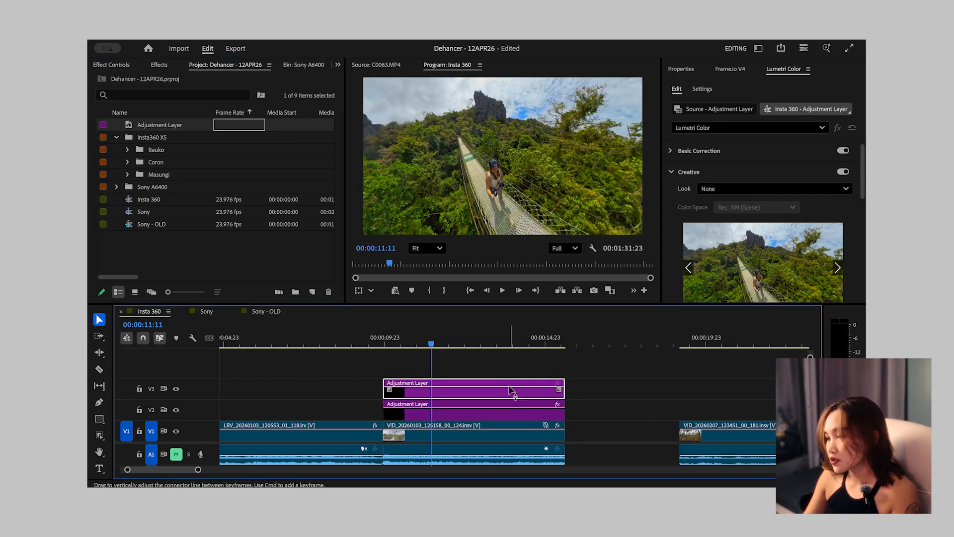
pyautogui.click(159, 65)
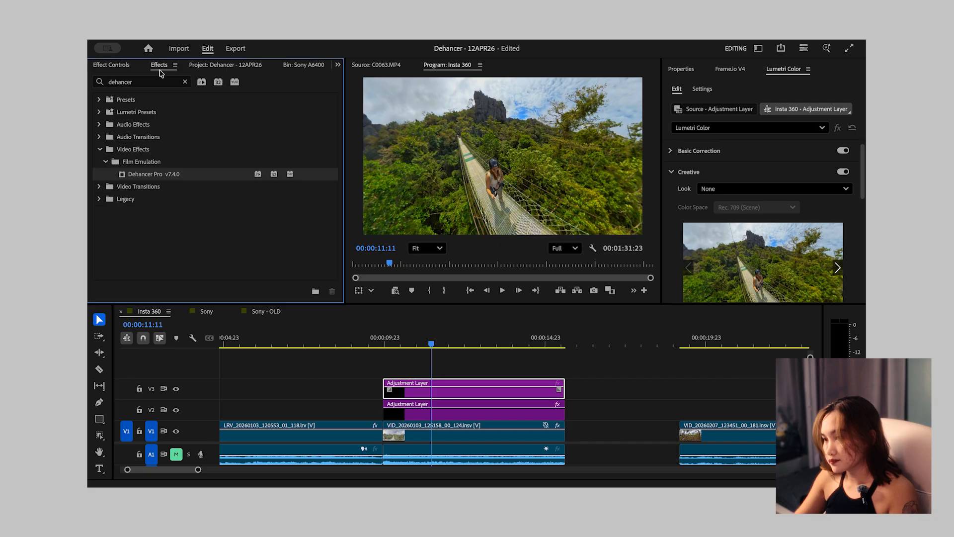
pyautogui.doubleClick(154, 174)
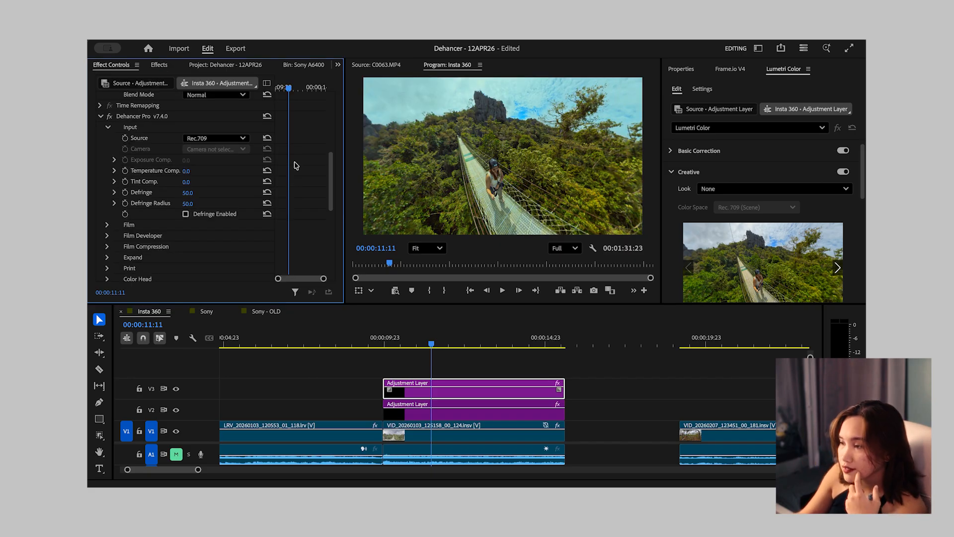
# - Check the V2 adjustment layer's LUT, reselect the V3 layer and choose Rec.709 as its Dehancer input source
pyautogui.click(481, 405)
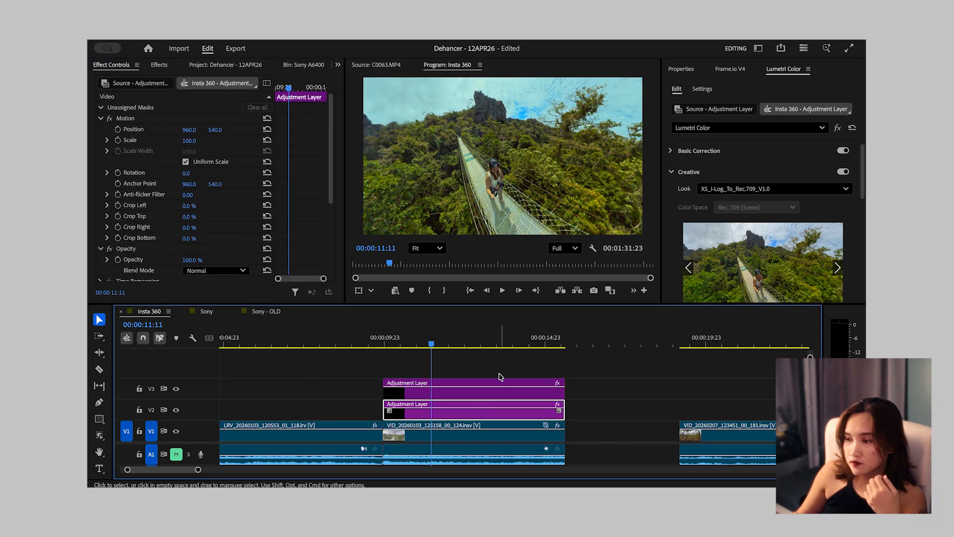
pyautogui.click(482, 386)
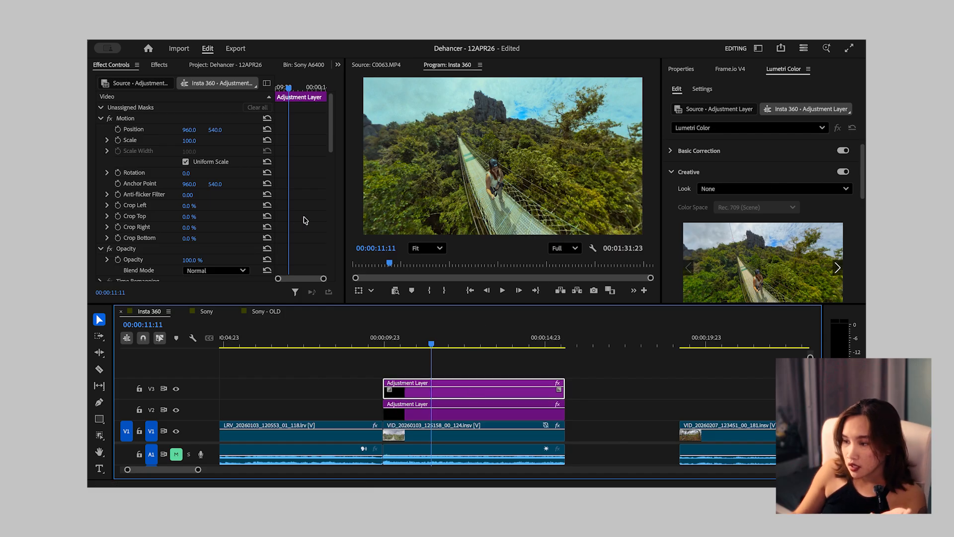
pyautogui.scroll(-10, 305, 221)
pyautogui.scroll(5, 298, 219)
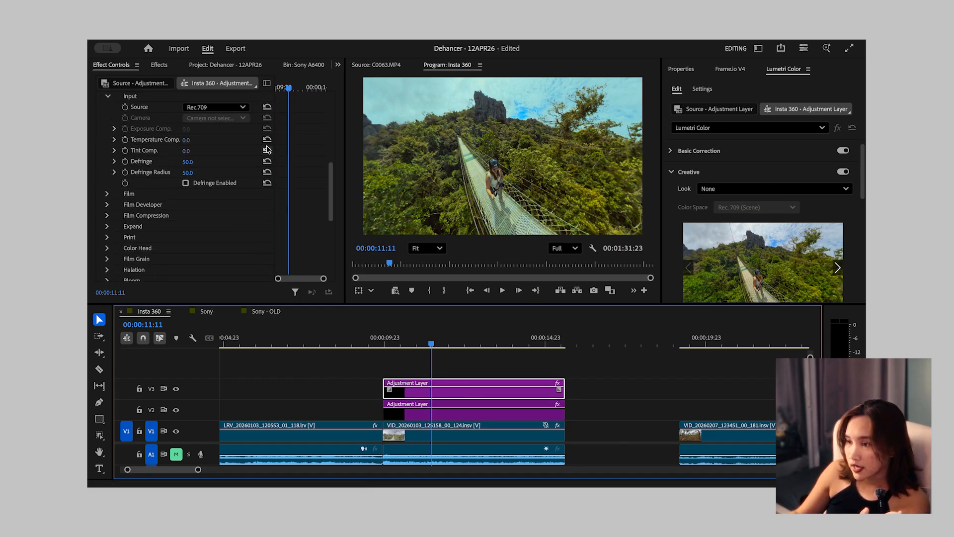
pyautogui.scroll(2, 267, 149)
pyautogui.click(221, 159)
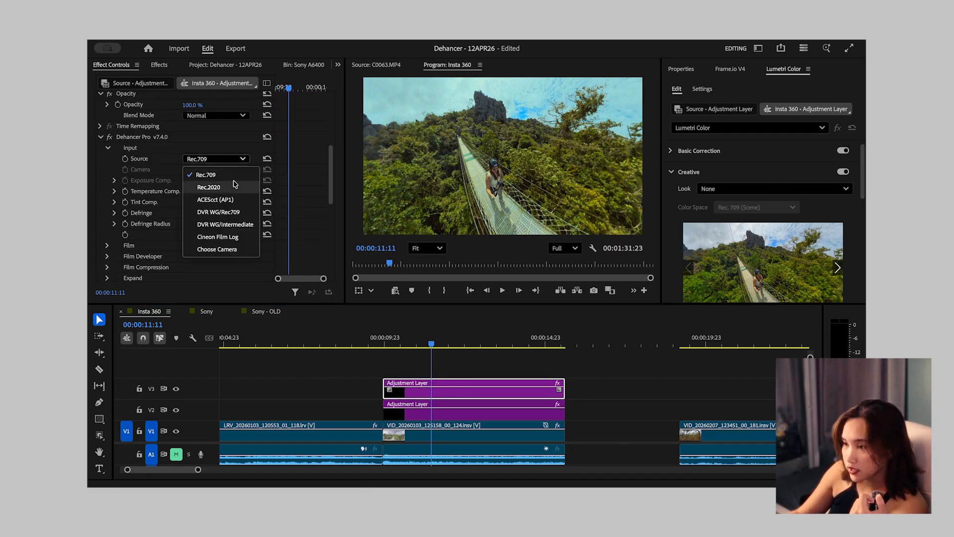
pyautogui.click(235, 175)
# - Disable the Film emulation in the V3 layer's Dehancer effect and preview the bridge clip at 00:00:12:17
pyautogui.scroll(-2, 98, 195)
pyautogui.click(108, 207)
pyautogui.click(108, 207)
pyautogui.click(107, 193)
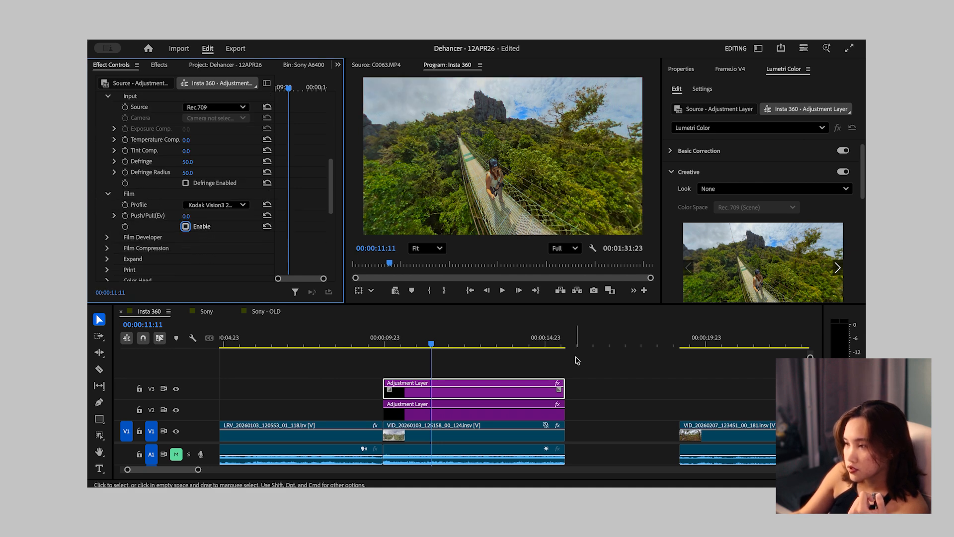
pyautogui.click(472, 344)
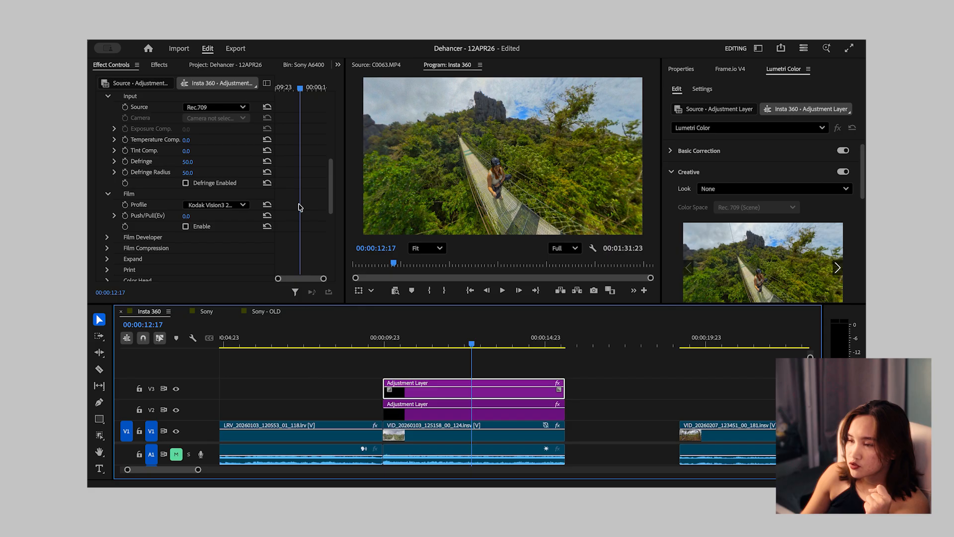
# - Enable Color Head with Yellow-Blue 24, Magenta-Green -5, Shadows 29, Midtones 7 and Highlights 2, and set Temperature Comp. 7 and Tint Comp. 10
pyautogui.scroll(-1, 300, 207)
pyautogui.scroll(-5, 300, 207)
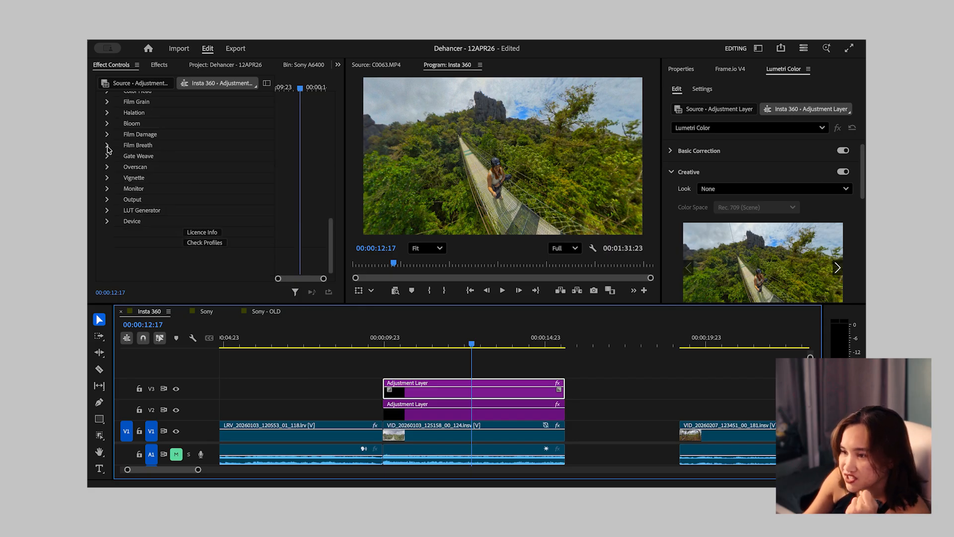
pyautogui.scroll(4, 161, 127)
pyautogui.click(153, 153)
pyautogui.click(203, 263)
pyautogui.moveTo(185, 229); pyautogui.dragTo(194, 230)
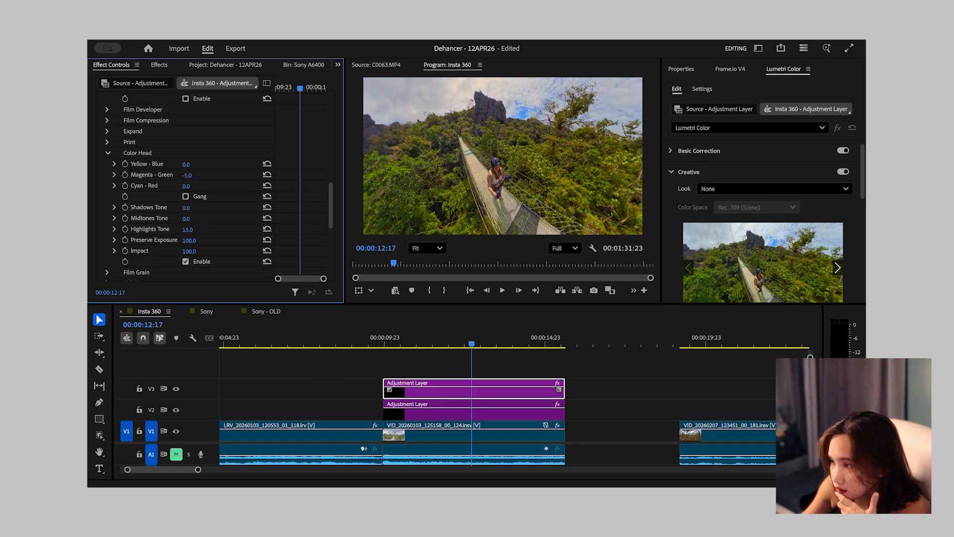
pyautogui.moveTo(186, 218); pyautogui.dragTo(185, 209)
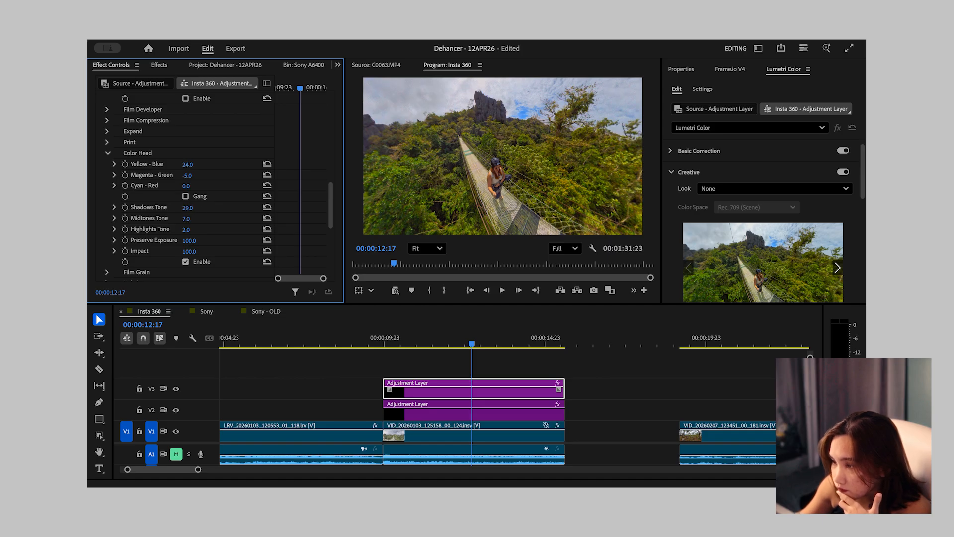
pyautogui.scroll(5, 194, 167)
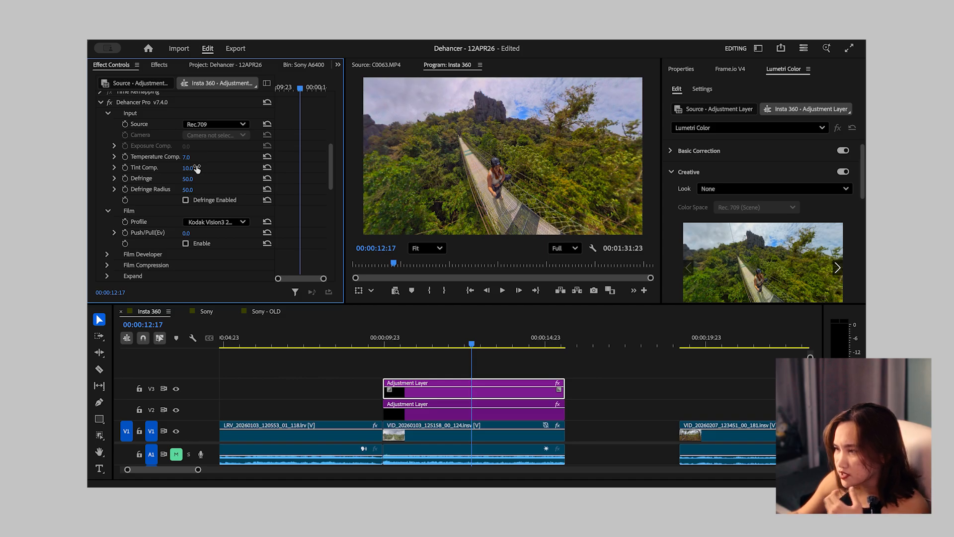
# - Try the Cineon Film Log and Kodak Endura Print profiles and settle on the Fujifilm 3513 Print profile
pyautogui.scroll(-5, 245, 171)
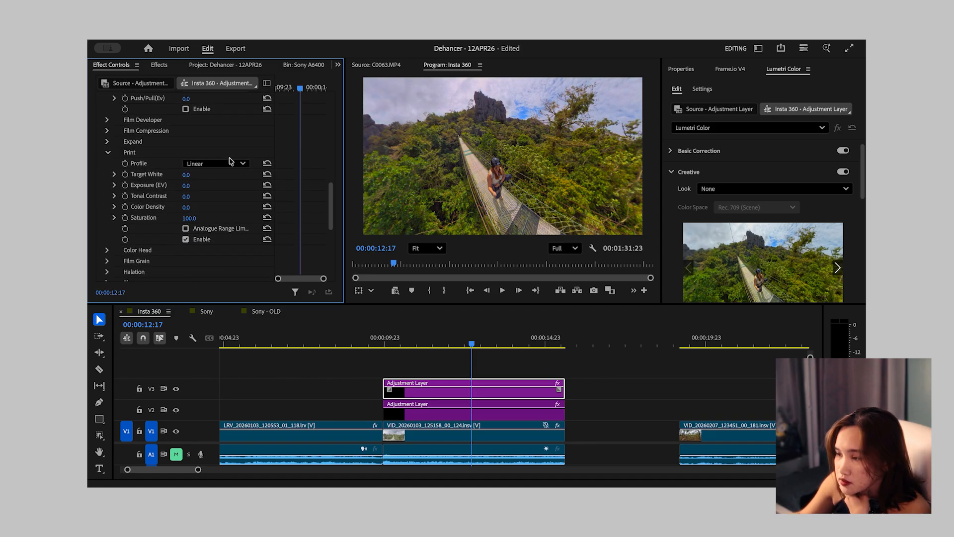
pyautogui.click(225, 163)
pyautogui.click(214, 192)
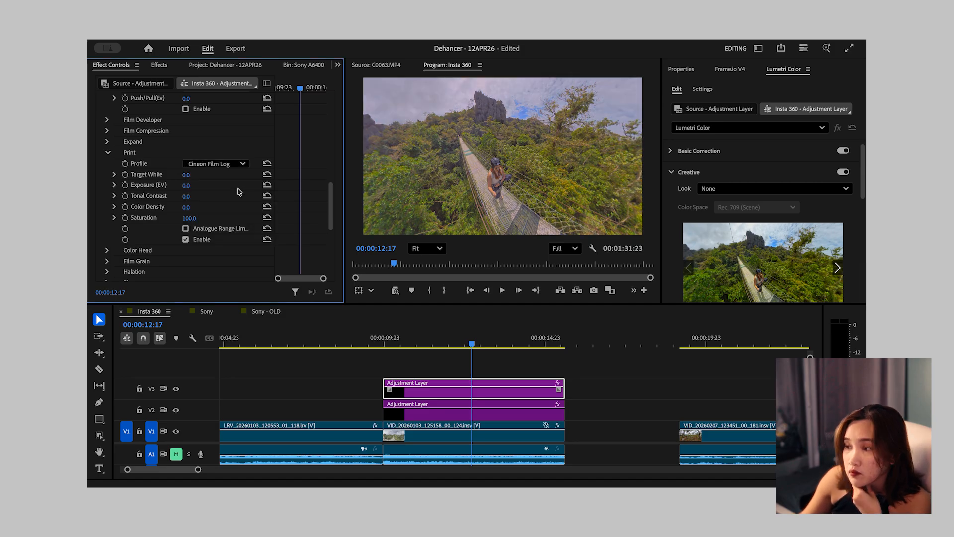
pyautogui.click(222, 164)
pyautogui.click(225, 205)
pyautogui.click(229, 164)
pyautogui.click(239, 229)
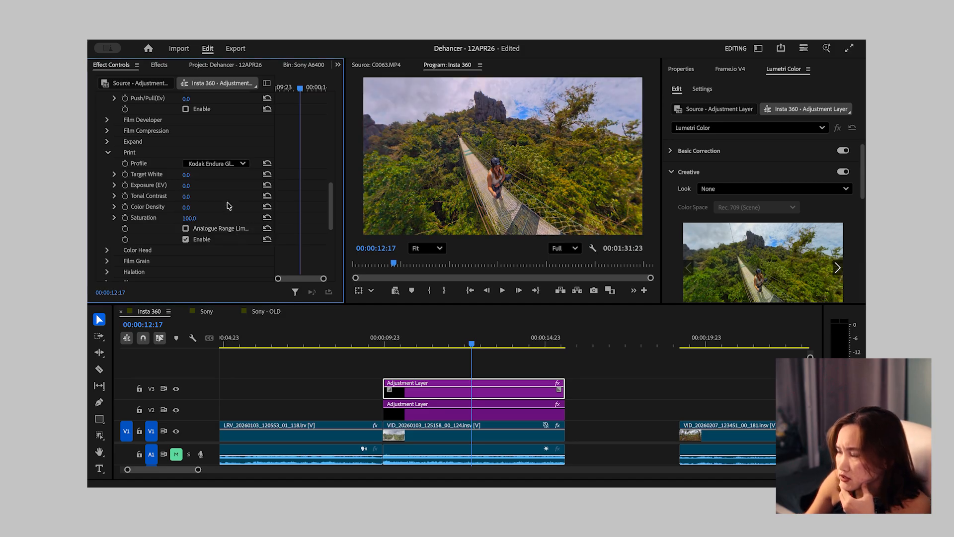
pyautogui.hotkey('ctrl', 'z')
# - Open the Expand settings of the bridge clip's Dehancer effect and adjust the Black Point
pyautogui.scroll(3, 292, 205)
pyautogui.scroll(5, 293, 205)
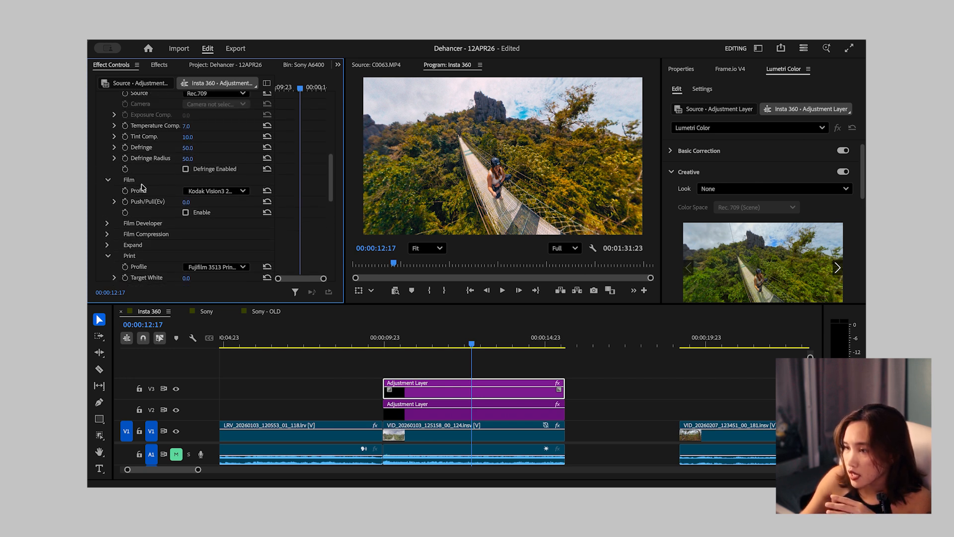
pyautogui.click(106, 224)
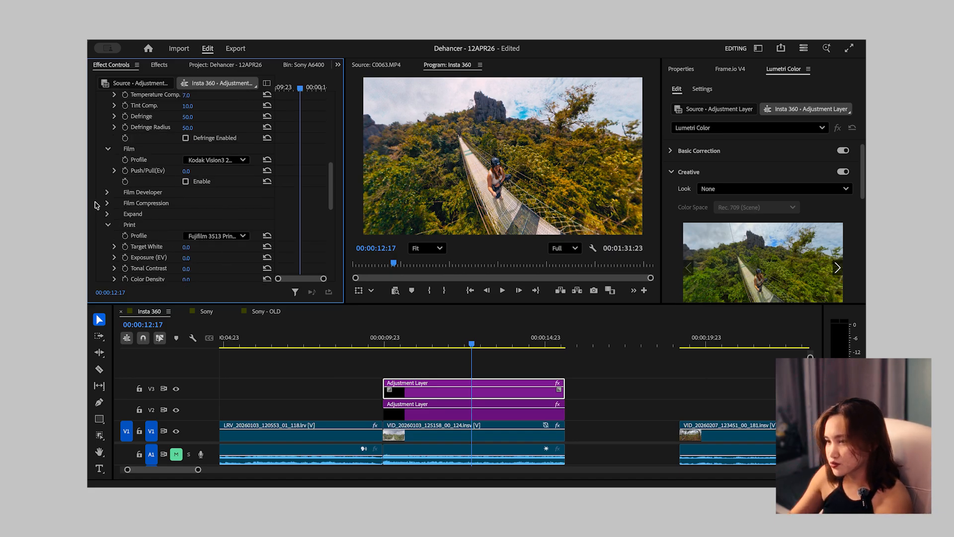
pyautogui.scroll(-1, 209, 206)
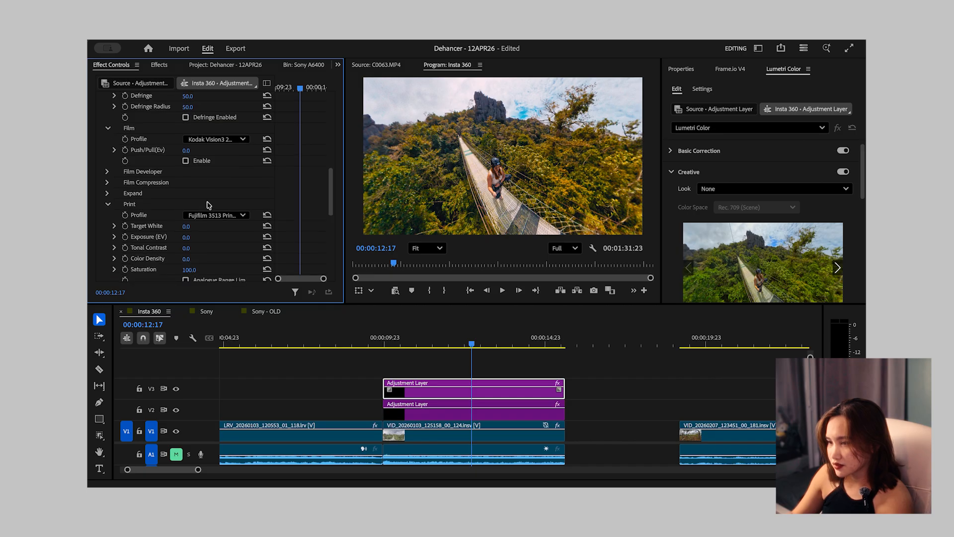
pyautogui.click(108, 193)
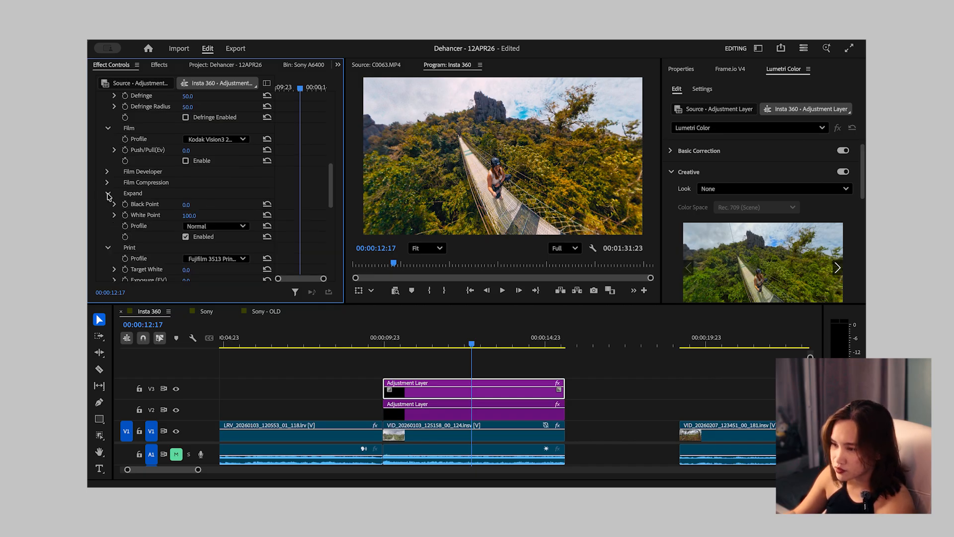
pyautogui.moveTo(186, 208); pyautogui.dragTo(179, 208)
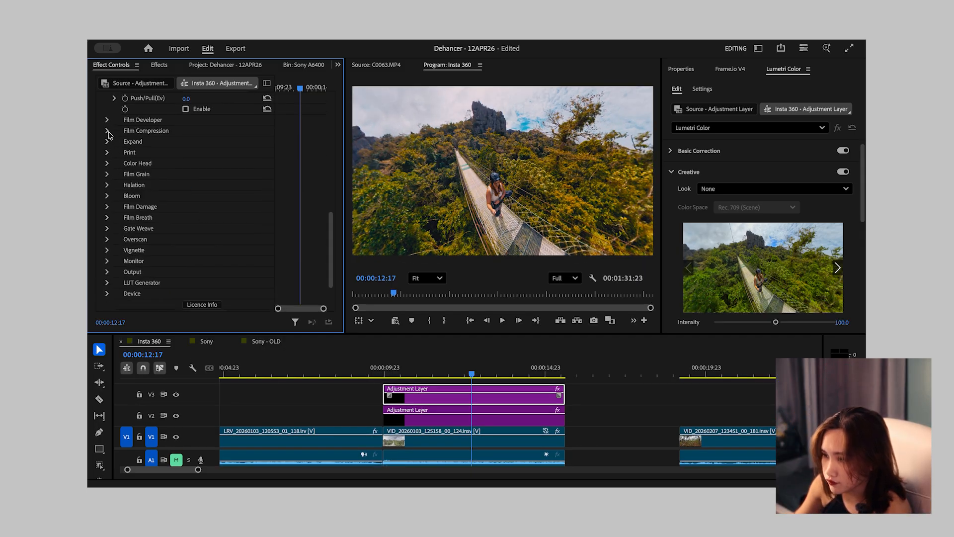
# - Browse the available Film profiles for the bridge clip's V3 adjustment layer and scrub back through the footage
pyautogui.scroll(3, 111, 126)
pyautogui.click(228, 181)
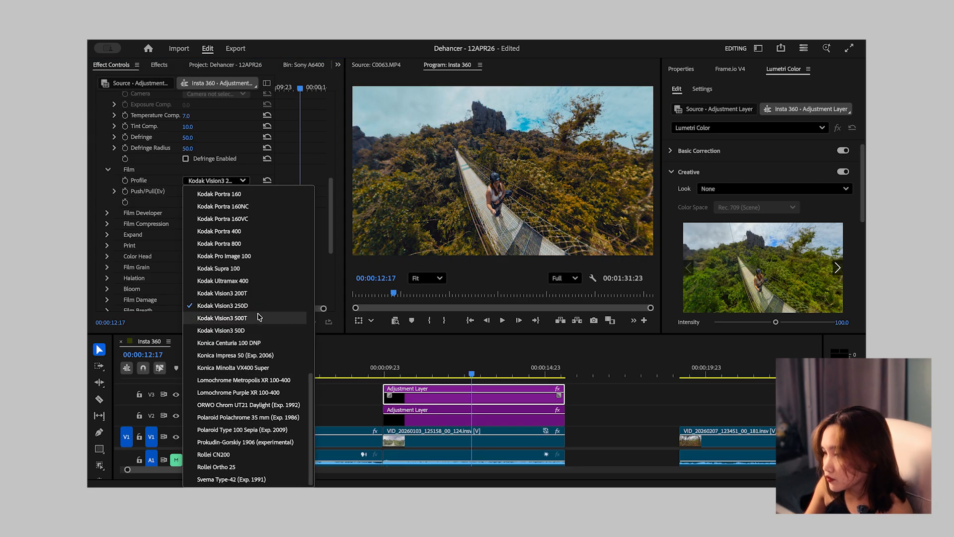
pyautogui.moveTo(472, 373); pyautogui.dragTo(439, 373)
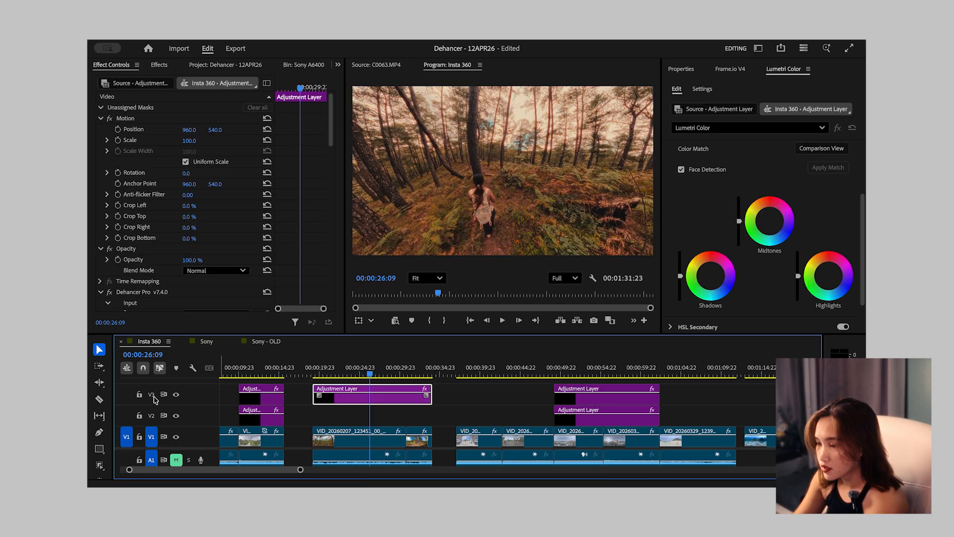
# - Compare the forest clip with and without the V3 grade and choose Fujicolor Natura 1600 as its Film profile
pyautogui.click(177, 395)
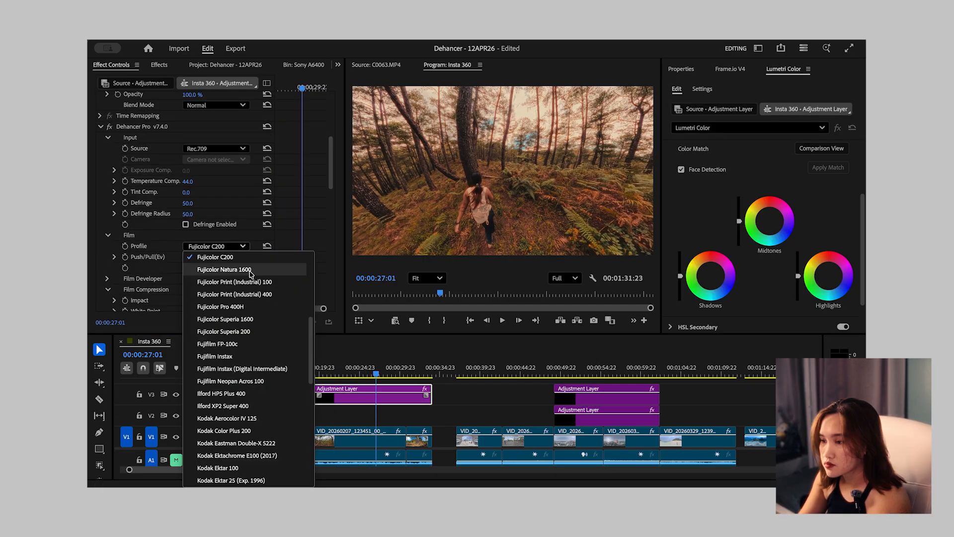
pyautogui.click(251, 275)
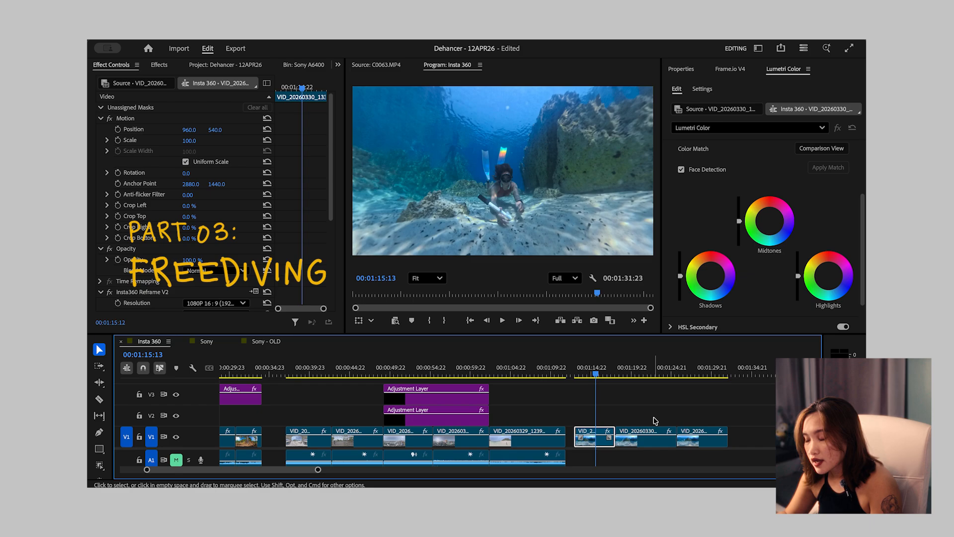
# - Preview the freediving footage, cover its three clips with an adjustment layer on V2 and park the playhead at 00:01:15:19
pyautogui.moveTo(617, 372); pyautogui.dragTo(655, 401)
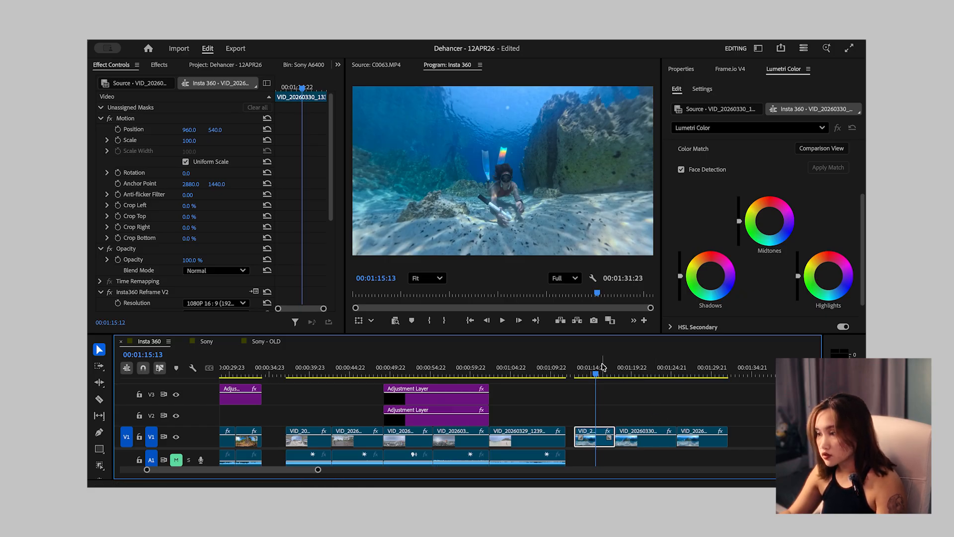
pyautogui.click(613, 373)
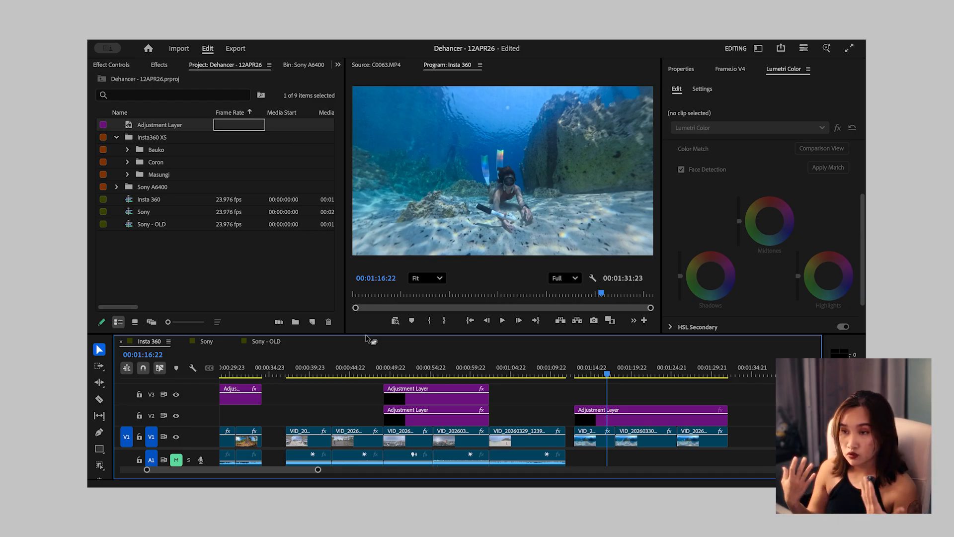
pyautogui.press('=')
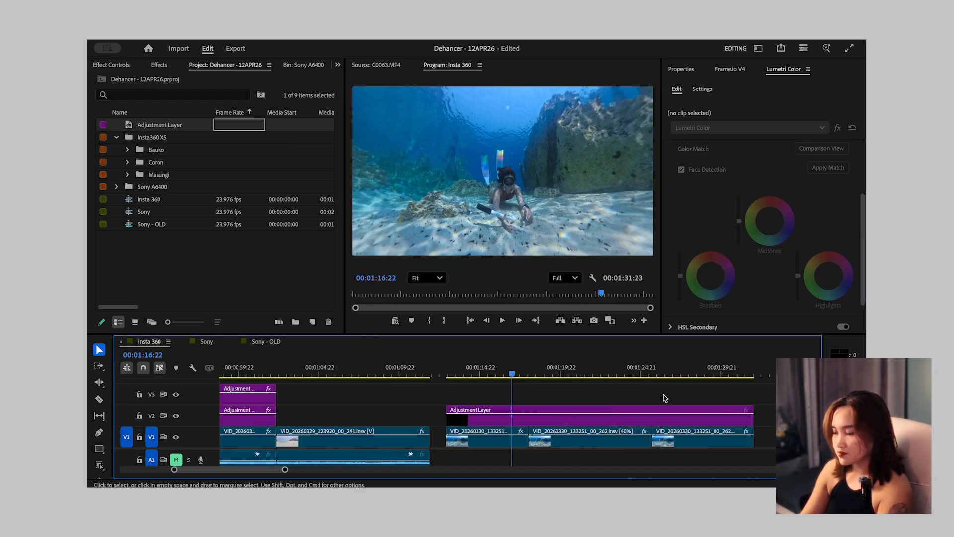
pyautogui.moveTo(525, 373); pyautogui.dragTo(494, 373)
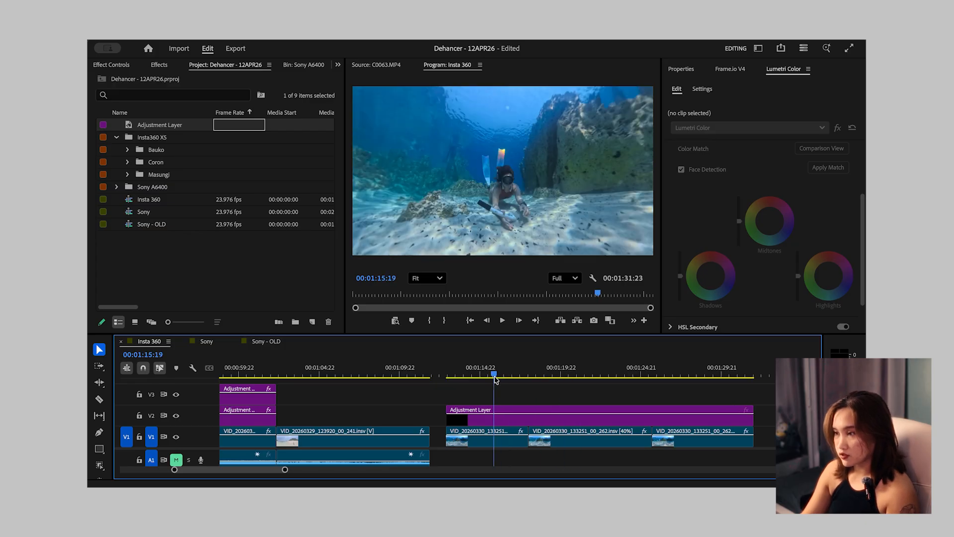
# - Apply Dehancer Pro to the freediving adjustment layer and set Temperature Comp. to 33 and Tint Comp. to 34
pyautogui.click(520, 426)
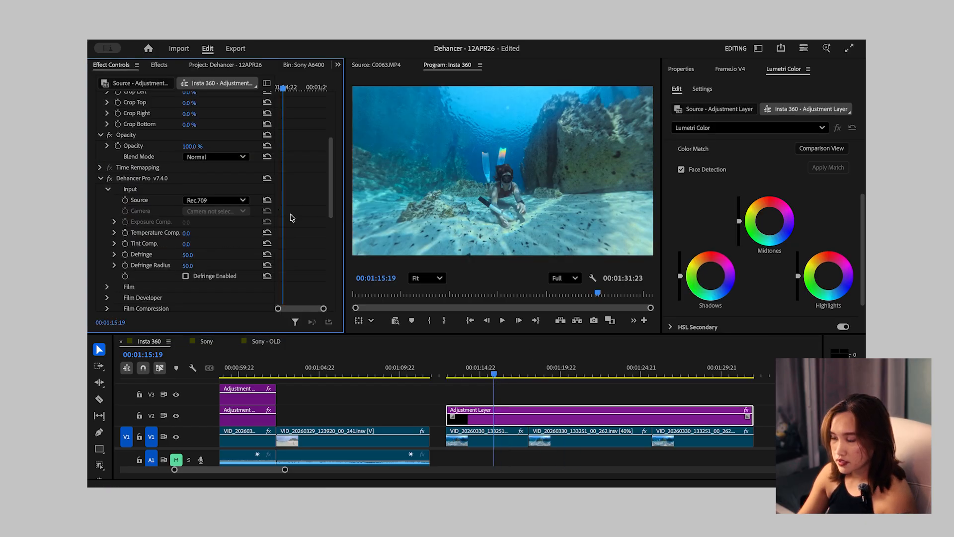
pyautogui.scroll(-3, 292, 217)
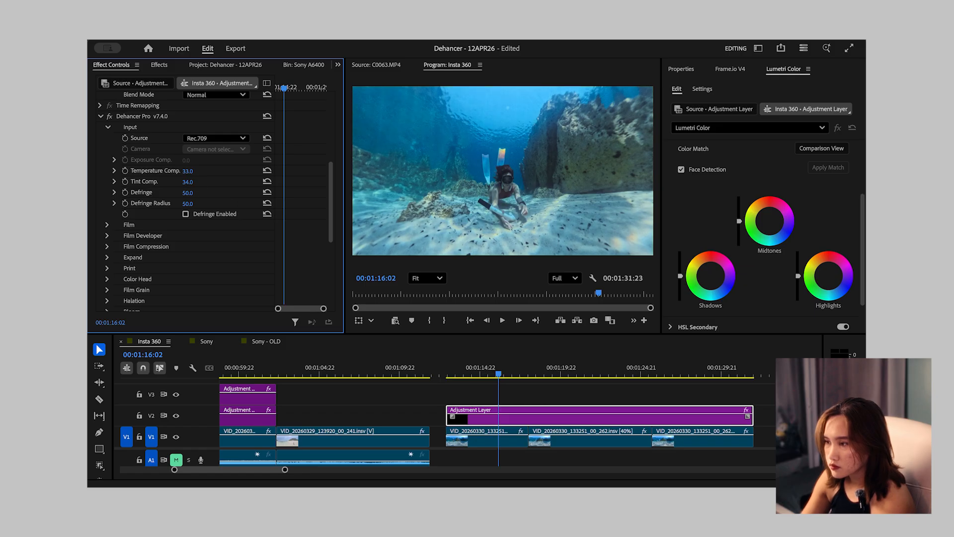
# - Compare the Kodak Supra 100 and Konica Centuria film profiles, select Fujicolor C200, and set Temperature Comp. to 58
pyautogui.scroll(-4, 203, 248)
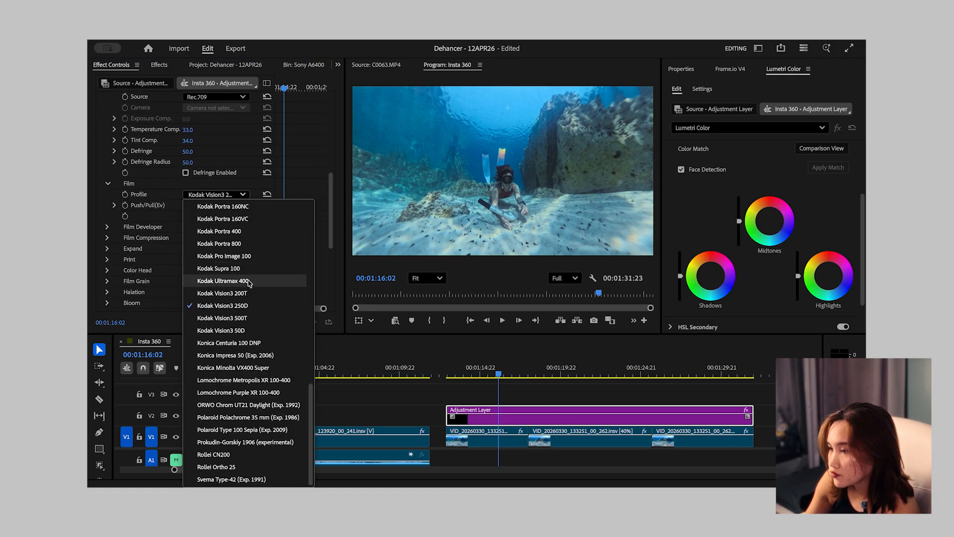
pyautogui.click(250, 270)
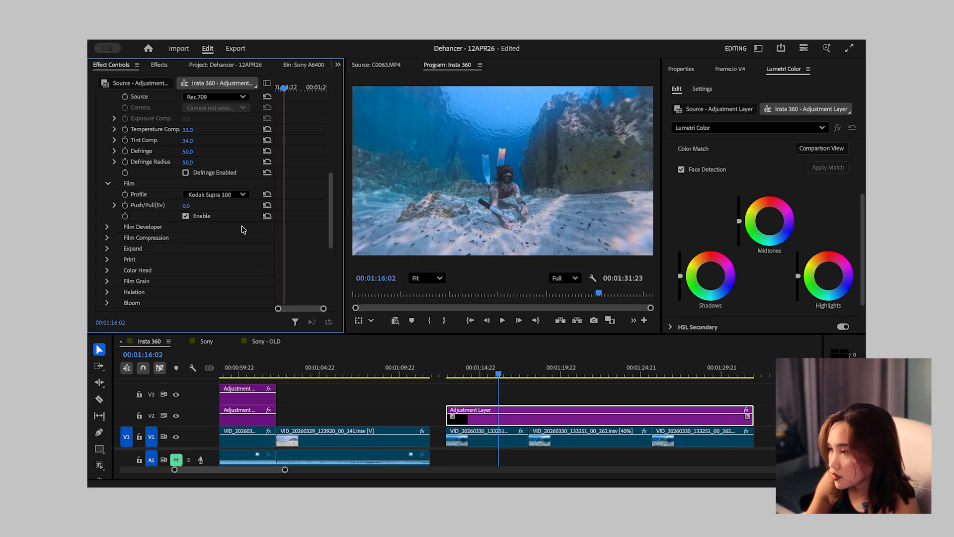
pyautogui.click(226, 195)
pyautogui.scroll(5, 253, 345)
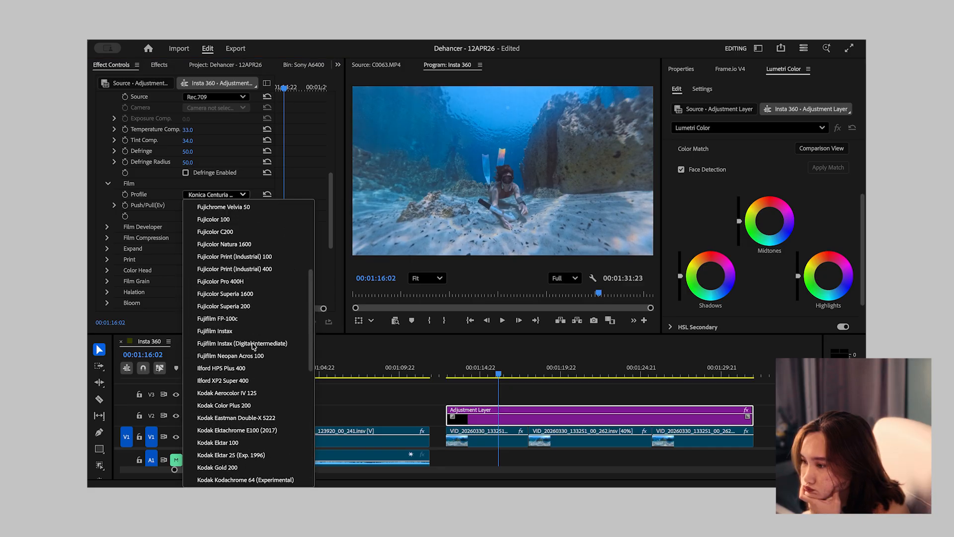
pyautogui.click(243, 227)
pyautogui.moveTo(194, 219); pyautogui.dragTo(196, 219)
pyautogui.click(200, 293)
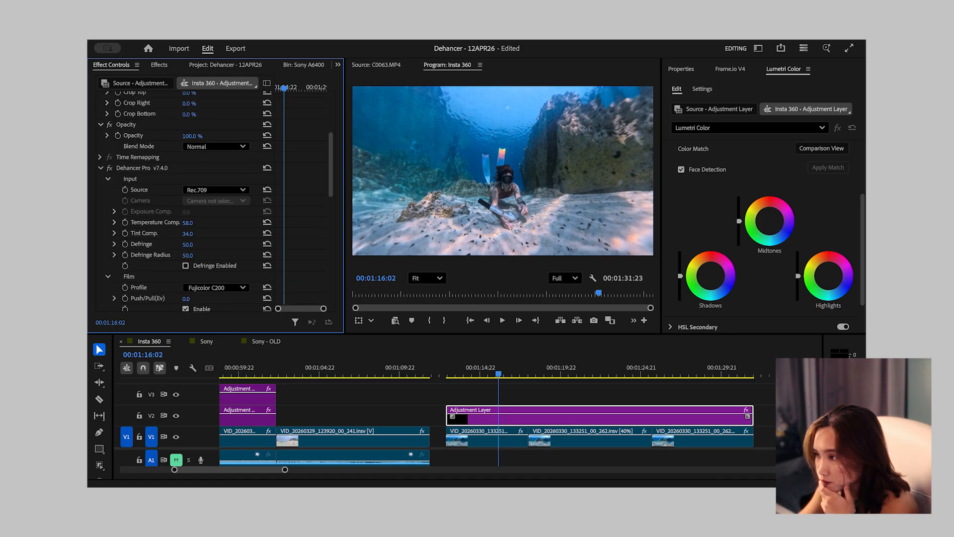
# - Set Expand to Black Point 10 and White Point 89, and open the Halation and Bloom settings
pyautogui.moveTo(193, 223); pyautogui.dragTo(197, 224)
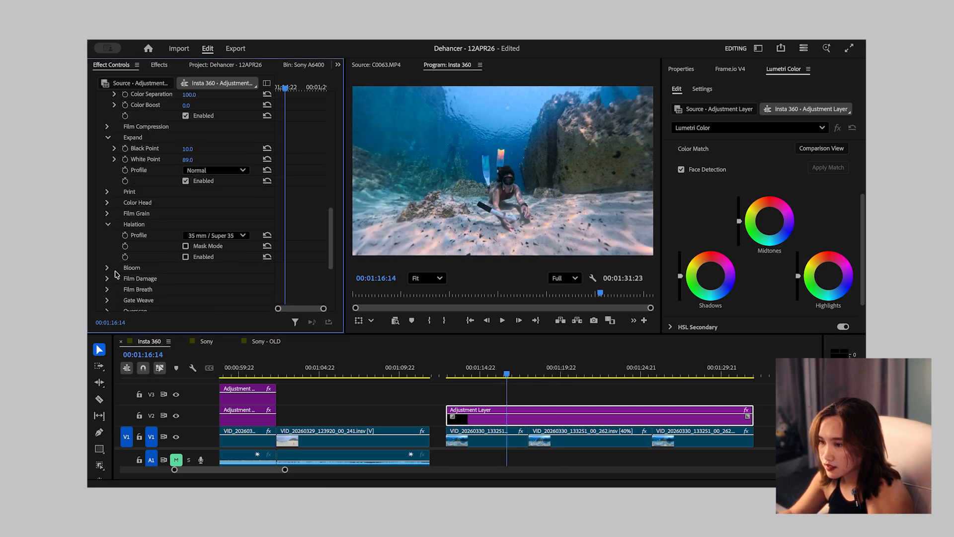
pyautogui.click(107, 268)
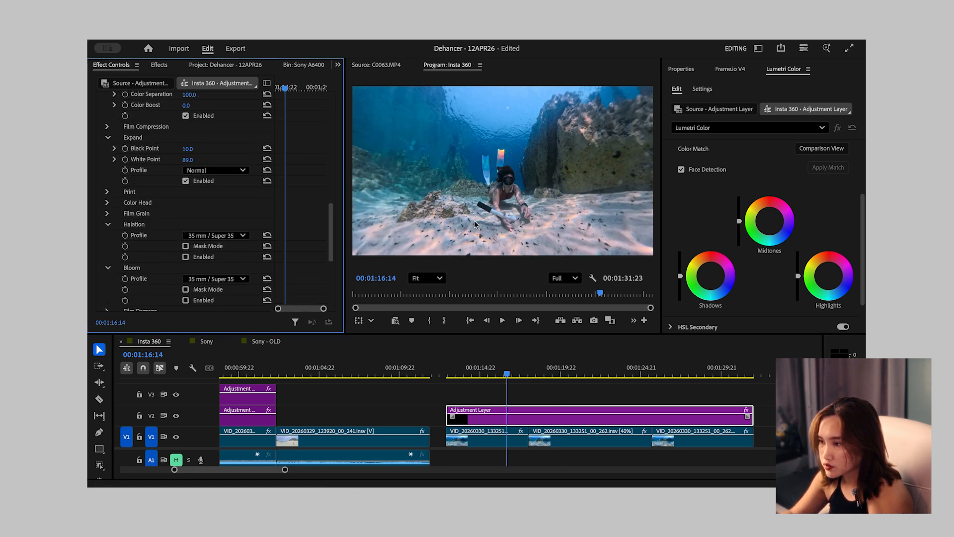